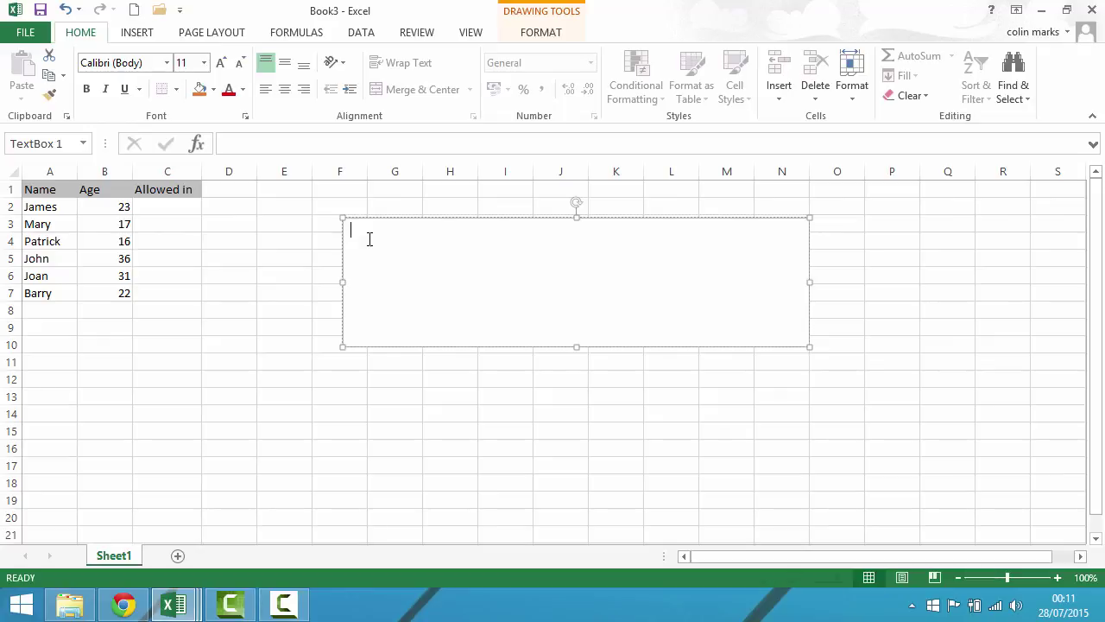
Write three lines in the text box: "test= is the persons age greater than 18", "if its true say yes let them in" and "if its false say no"
text(test= is the persons age greater than 18)
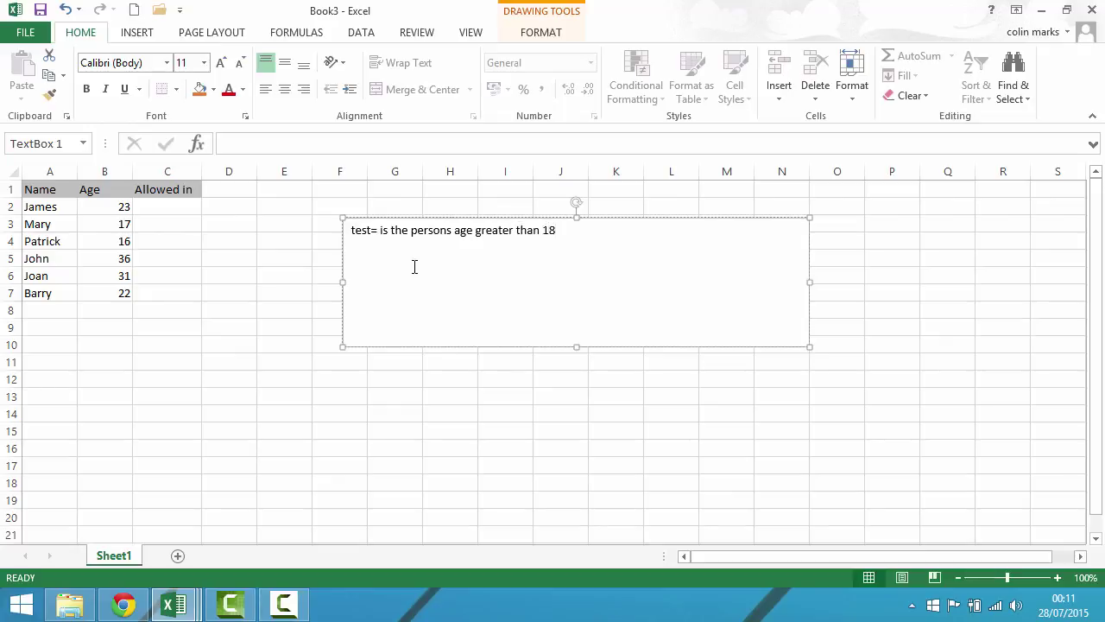
key(Return)
text(if its true)
text( say )
text(yes)
text( let them)
text( in )
text(if its fa)
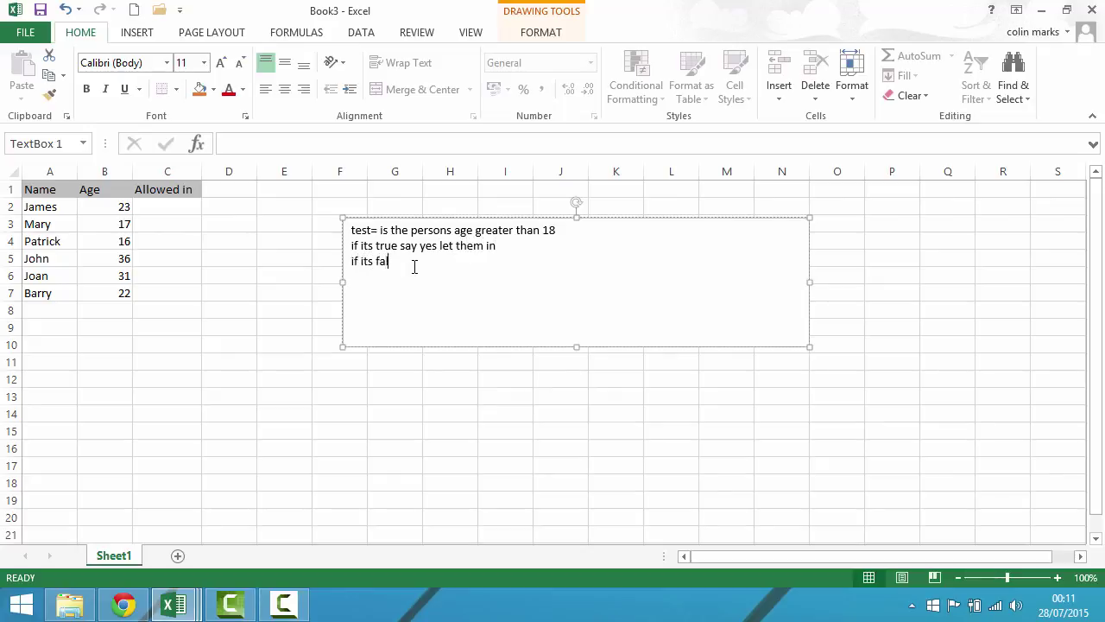
text(lse say no)
drag(352, 230, 557, 214)
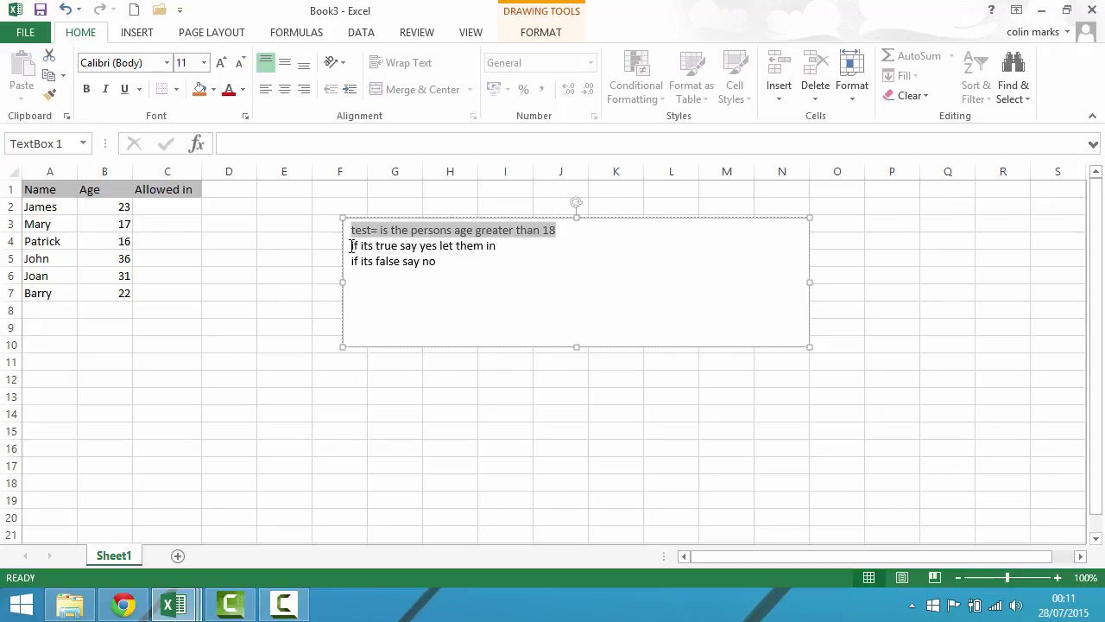
drag(350, 246, 499, 245)
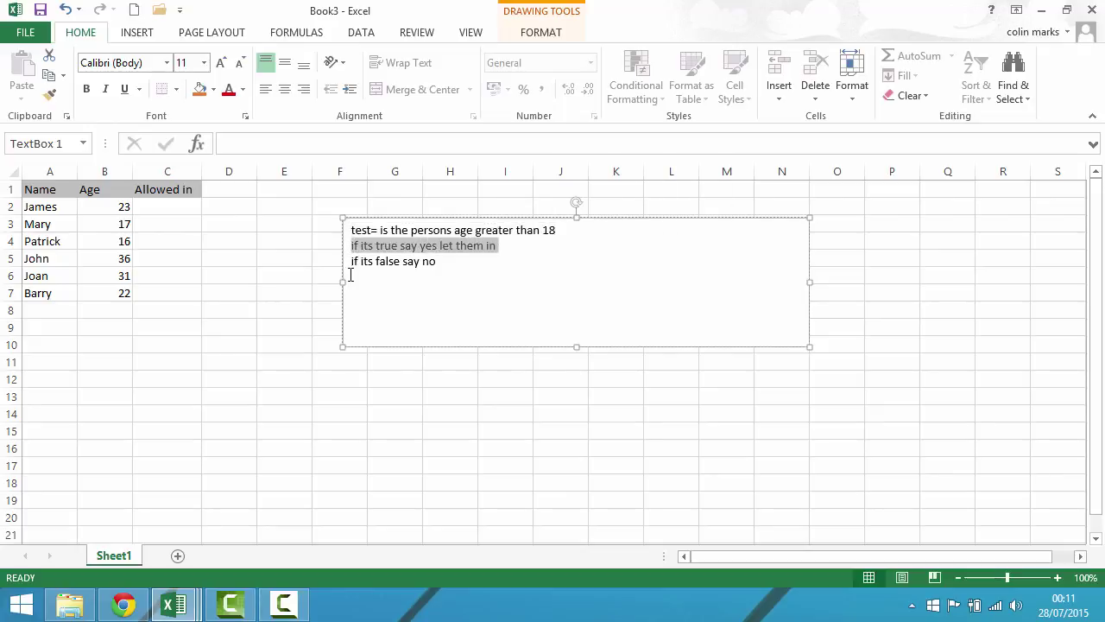
drag(350, 262, 442, 261)
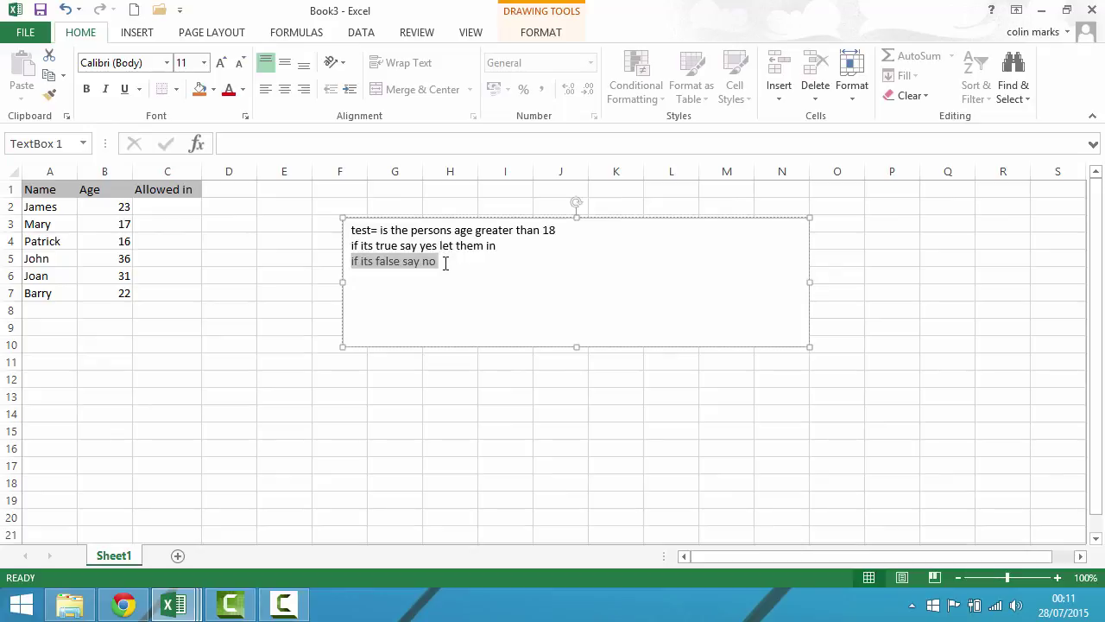
click(455, 242)
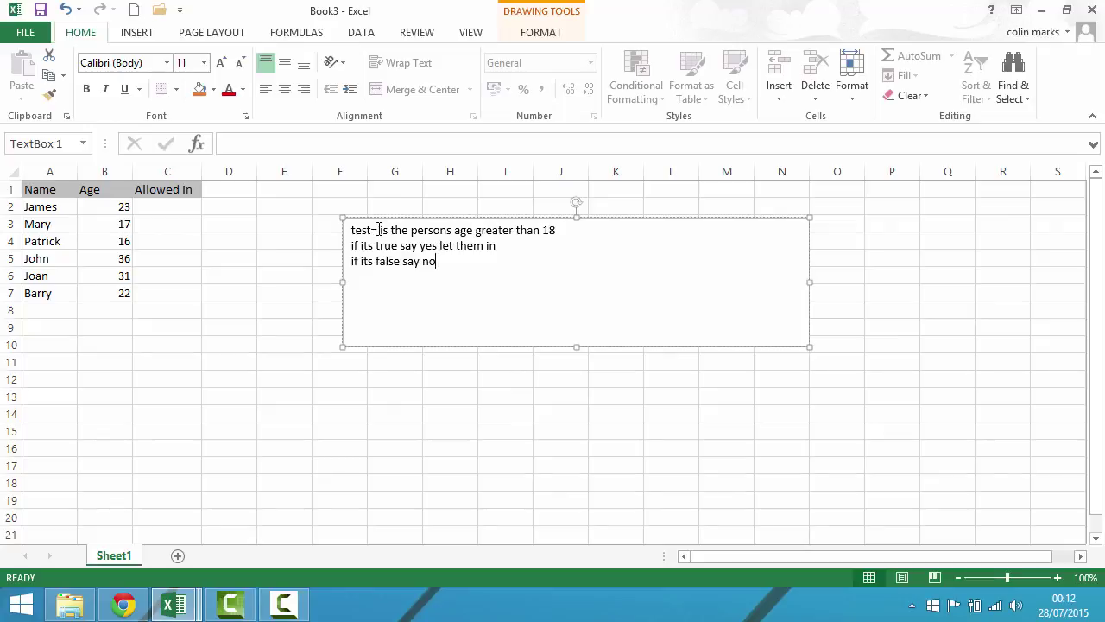
Replace the wording in the text box's test line so that the condition reads "b2 > 18"
drag(378, 230, 452, 231)
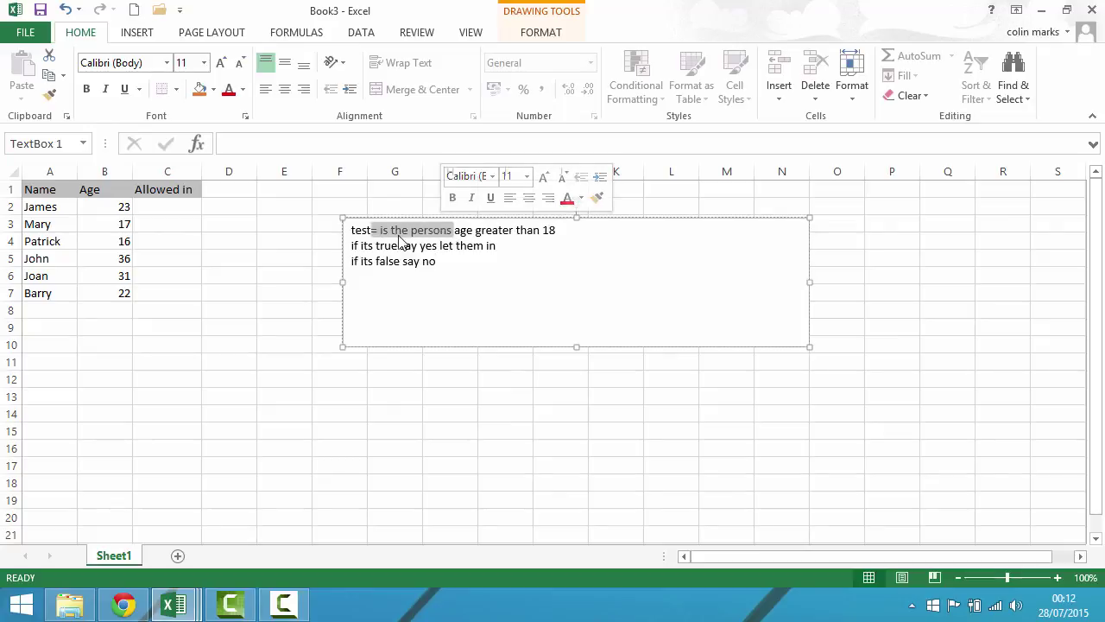
click(377, 231)
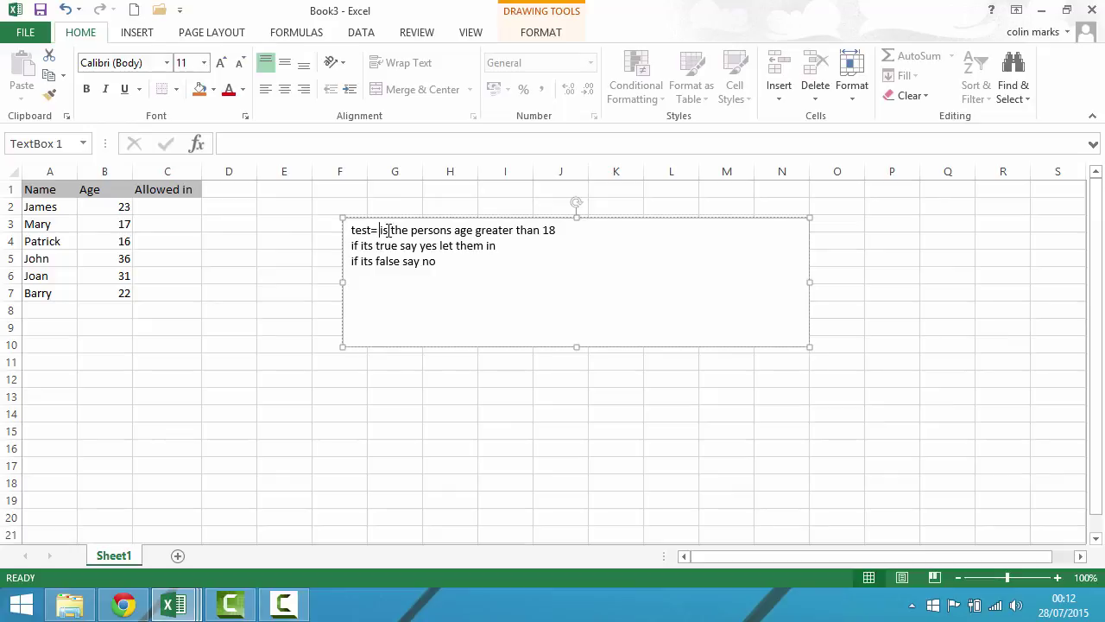
drag(392, 230, 473, 233)
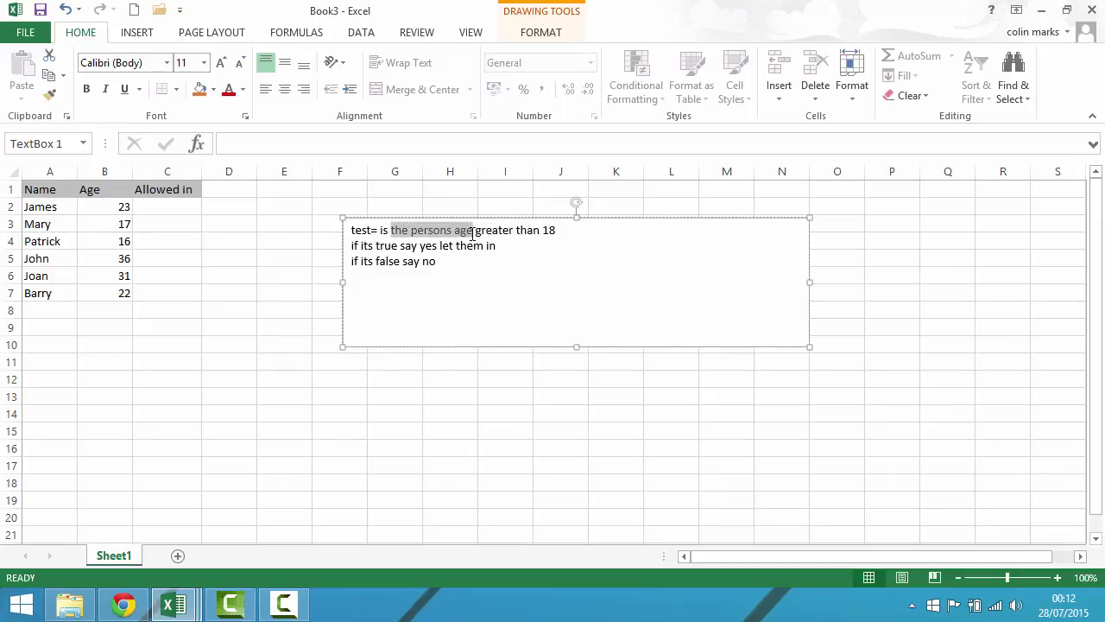
text(b2)
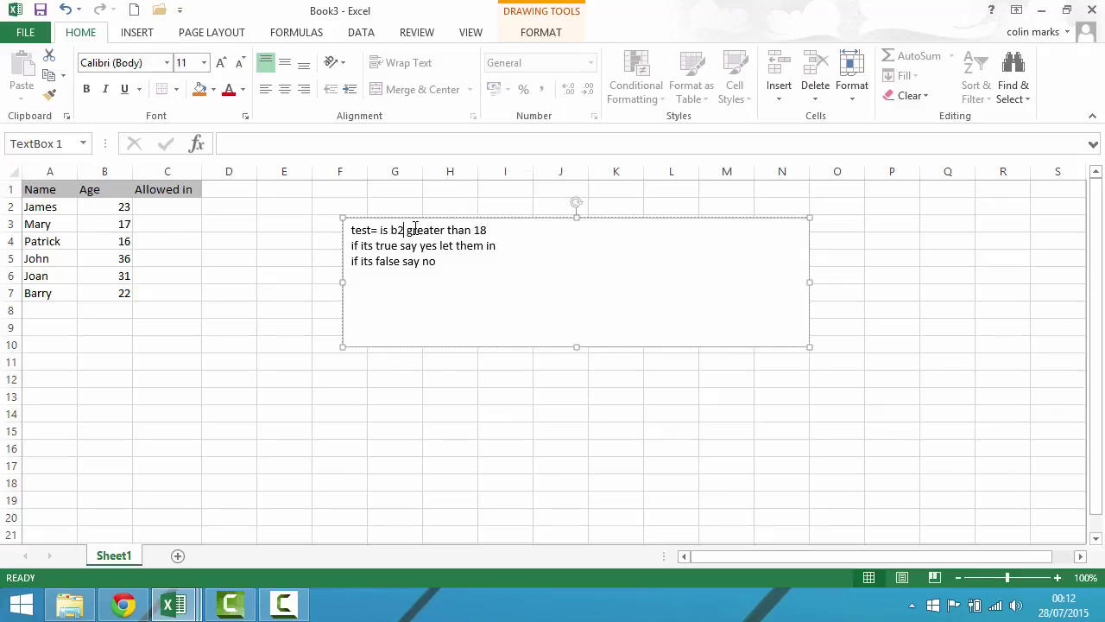
drag(407, 231, 472, 233)
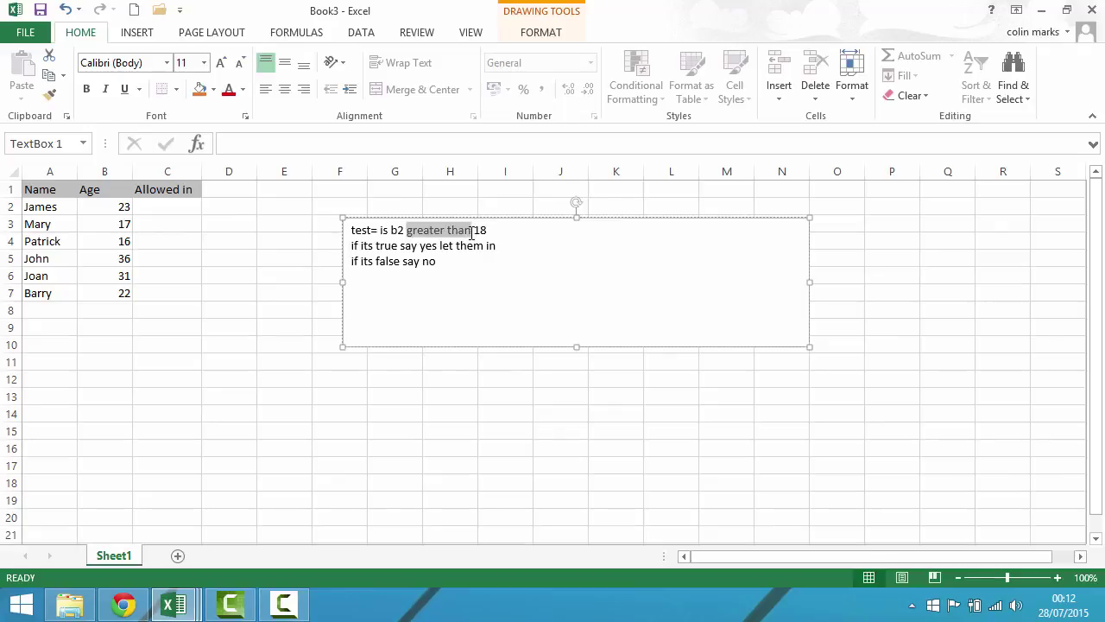
text(>)
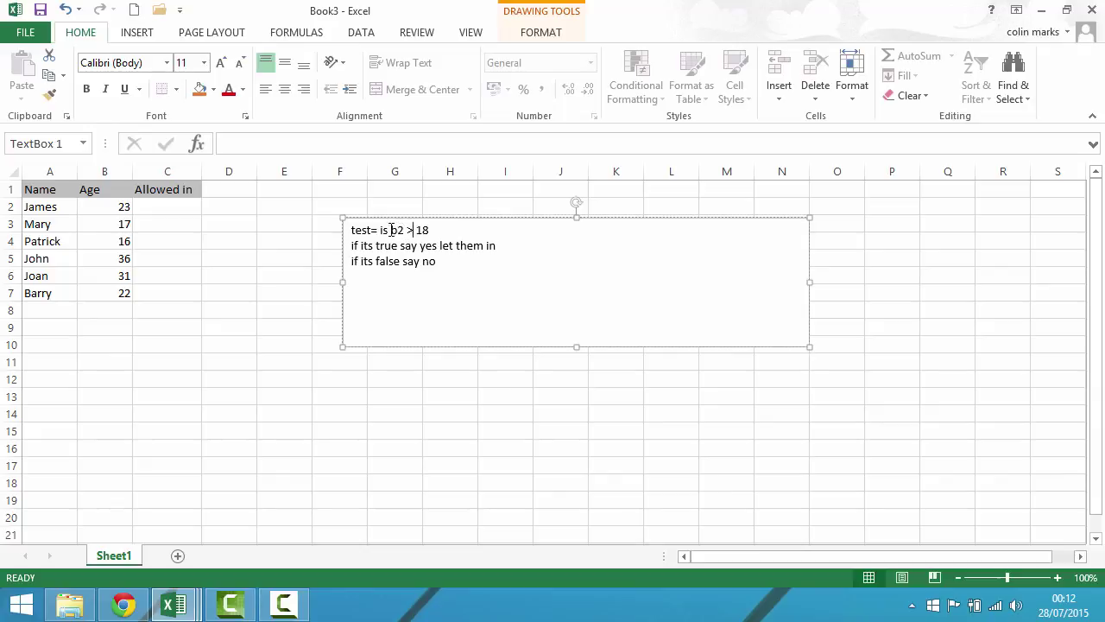
Colour the condition "b2 > 18" in the text box red
drag(391, 230, 430, 230)
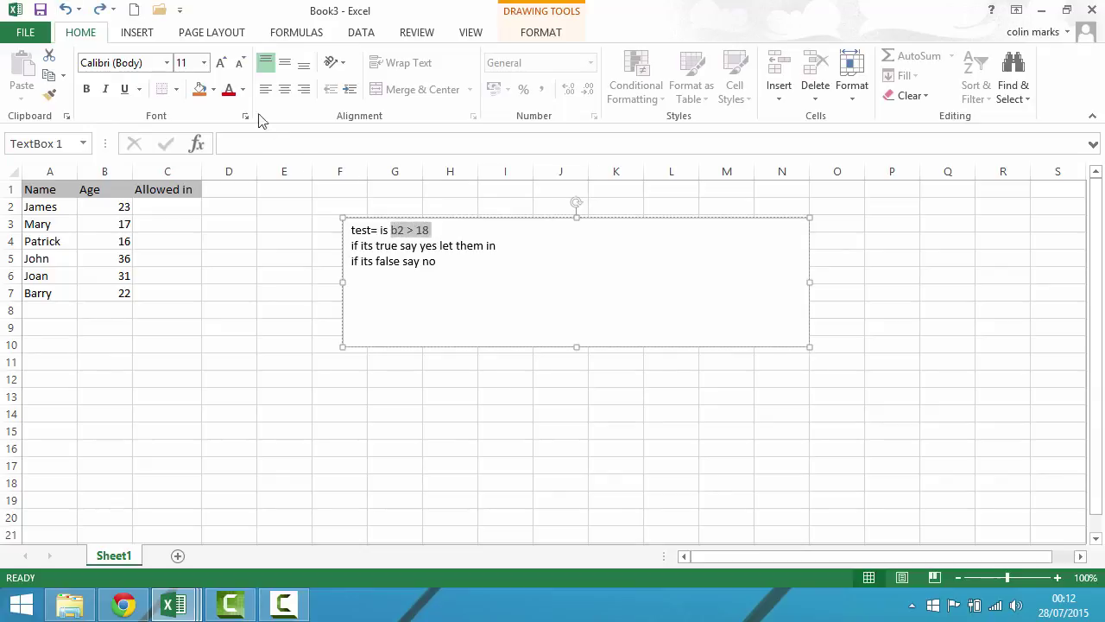
click(243, 89)
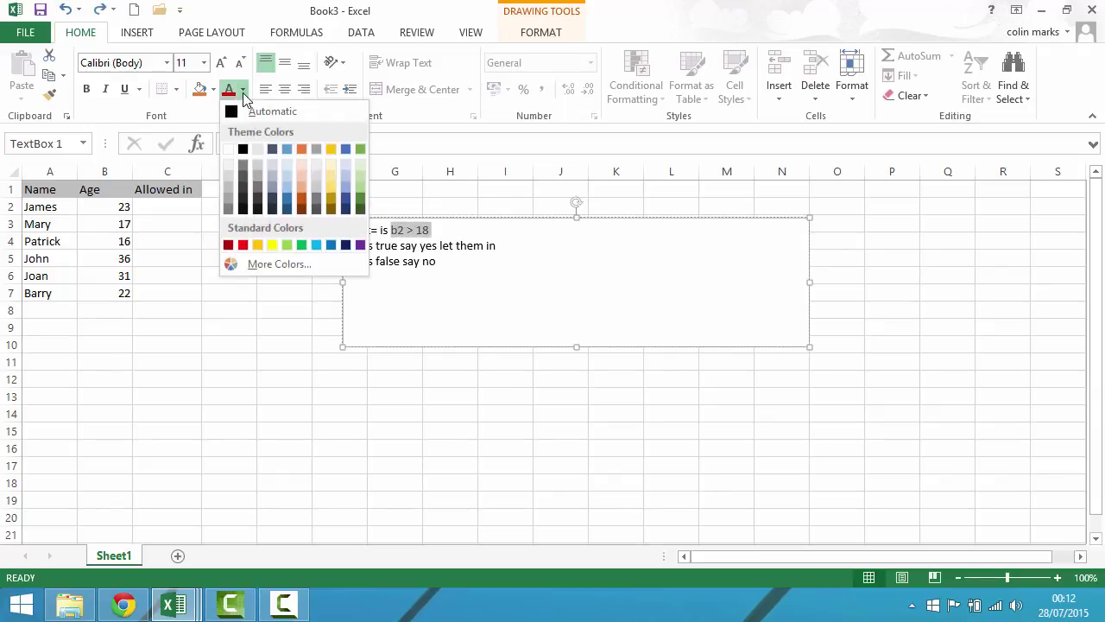
click(244, 248)
click(507, 246)
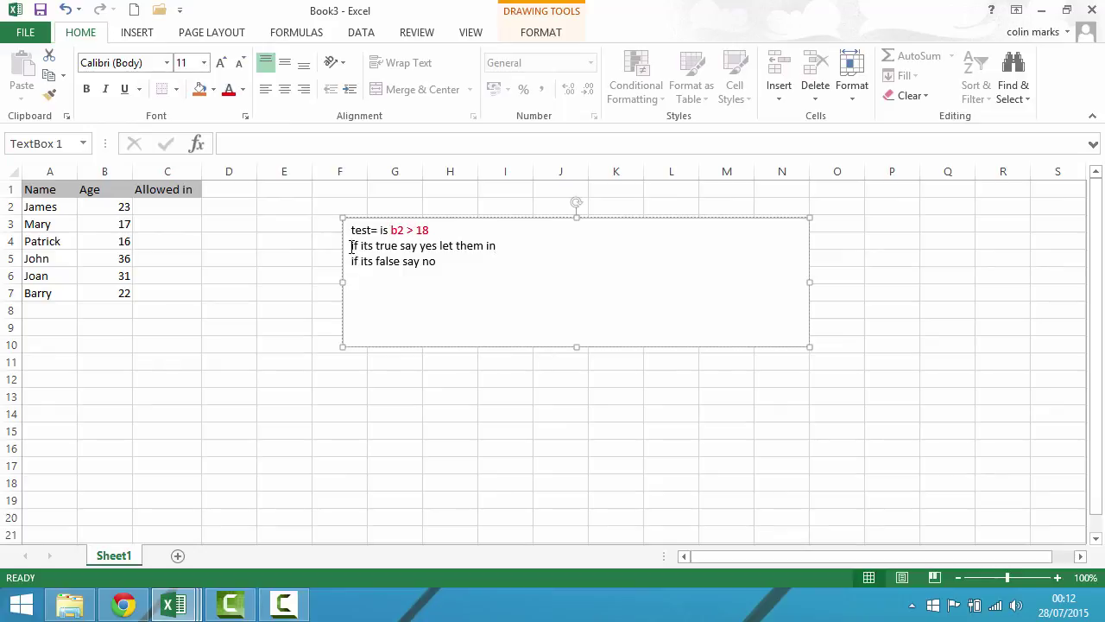
Trim the text box lines to just the condition, "let them in" and "no", and change the condition's operator to >=
drag(350, 246, 440, 248)
key(Delete)
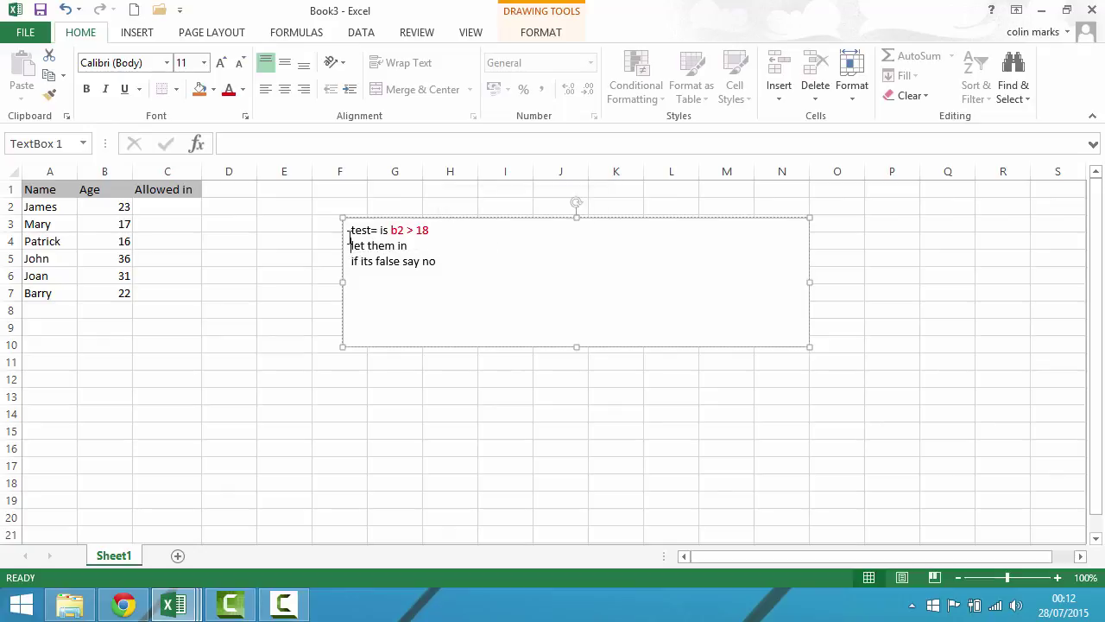
drag(352, 261, 420, 257)
key(Delete)
drag(389, 229, 348, 230)
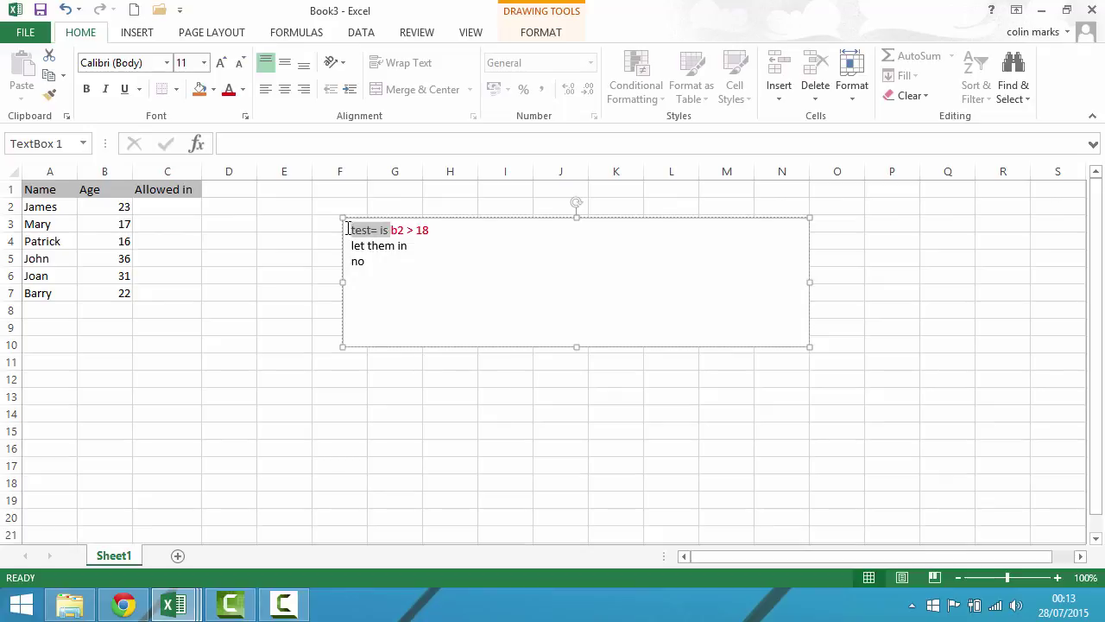
key(Delete)
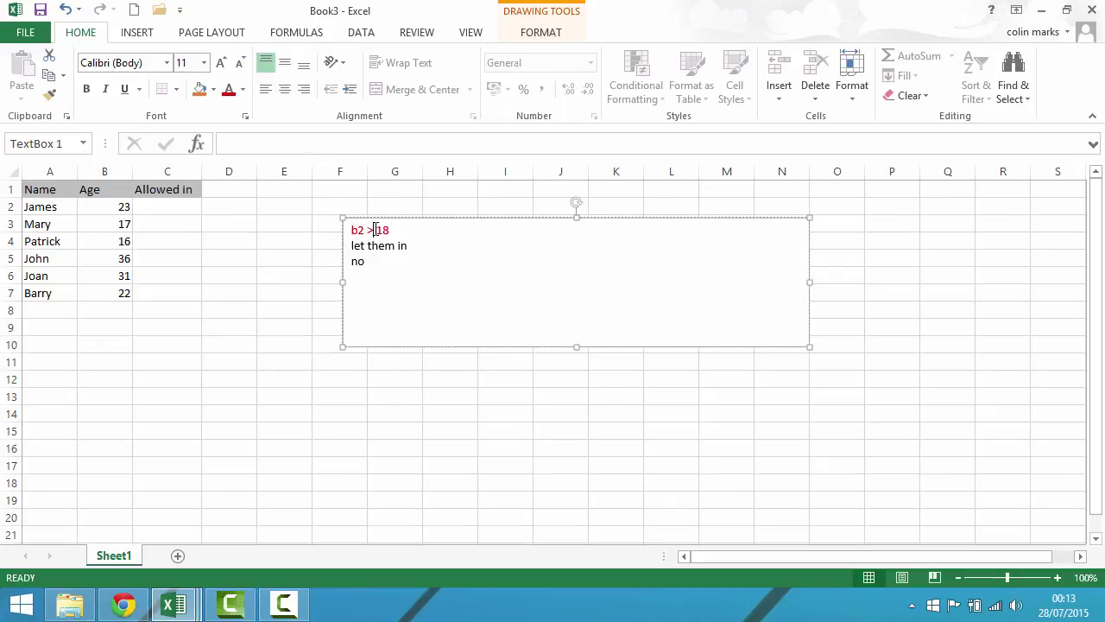
click(376, 229)
text(=)
Insert an IF function in cell C2 of the Allowed in column
click(185, 209)
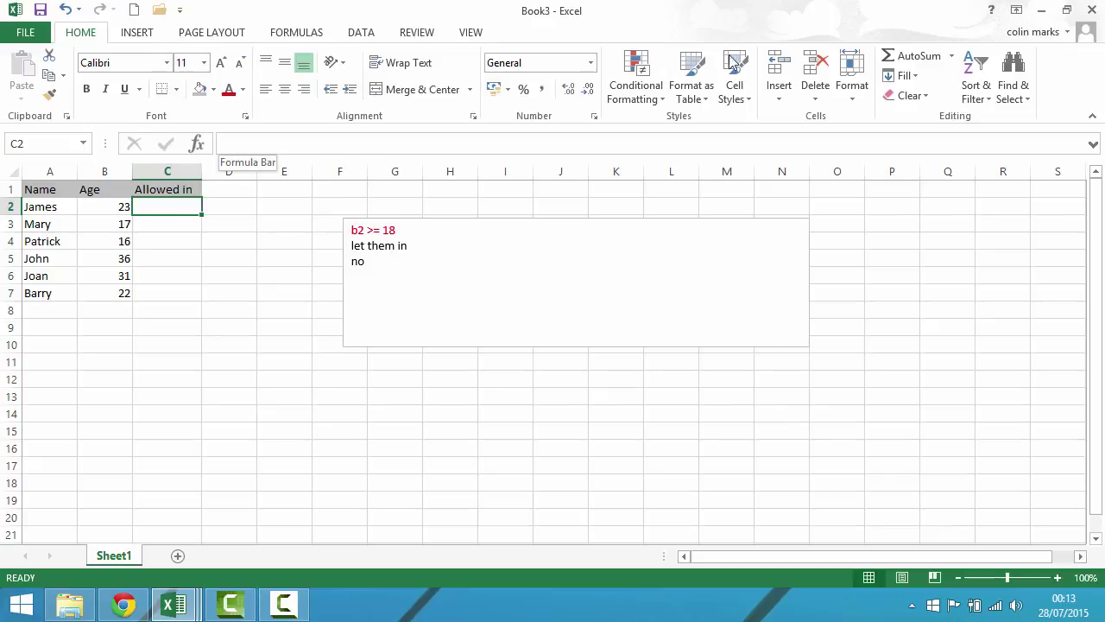
click(952, 57)
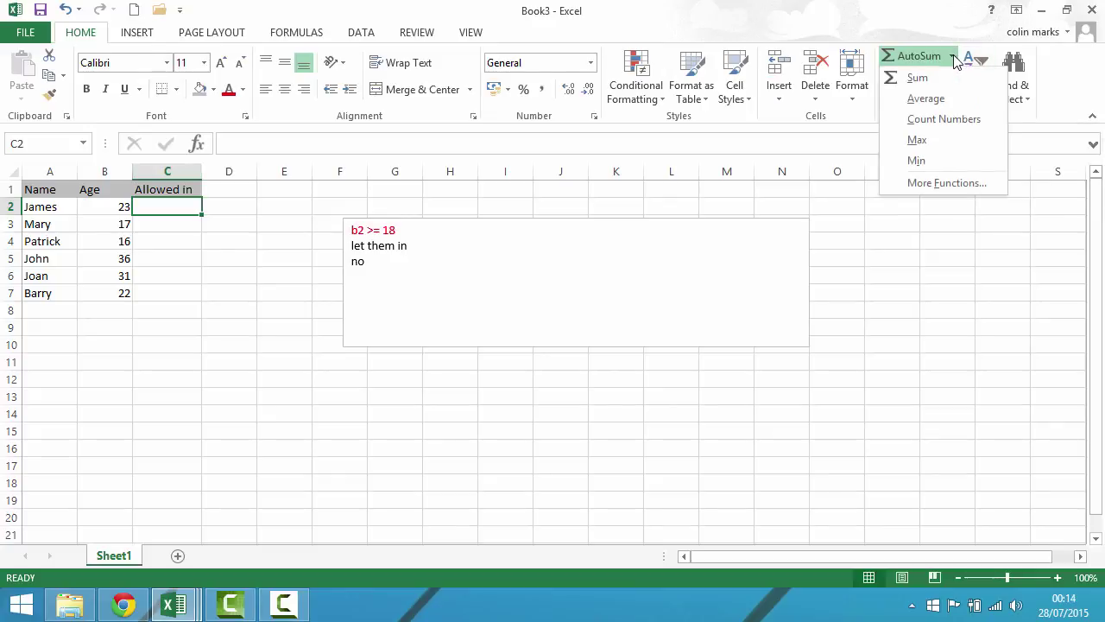
click(946, 183)
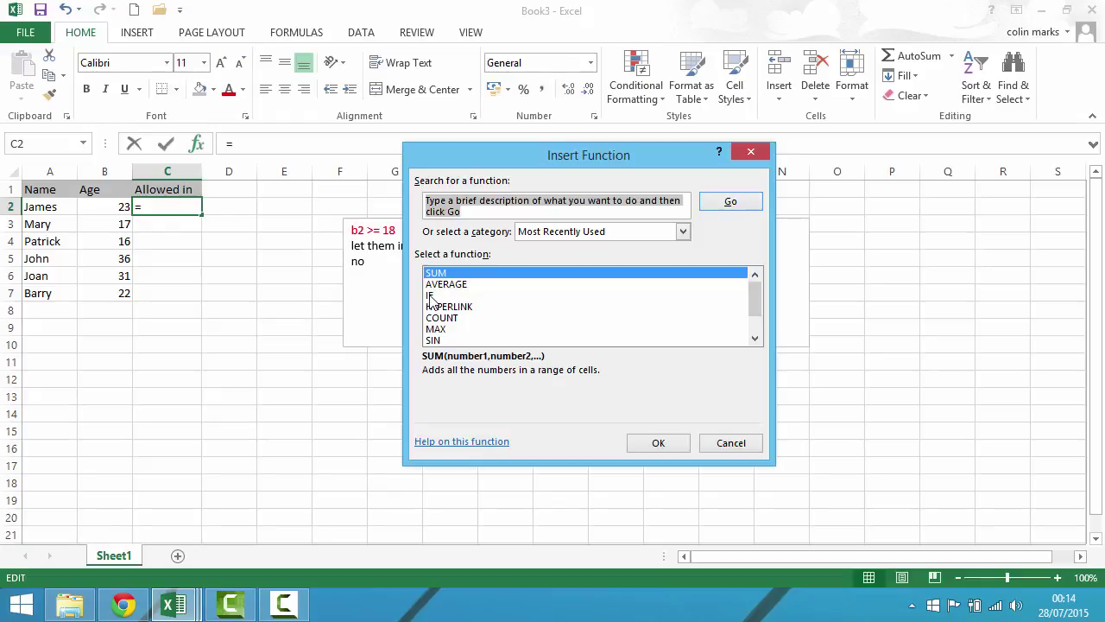
click(432, 296)
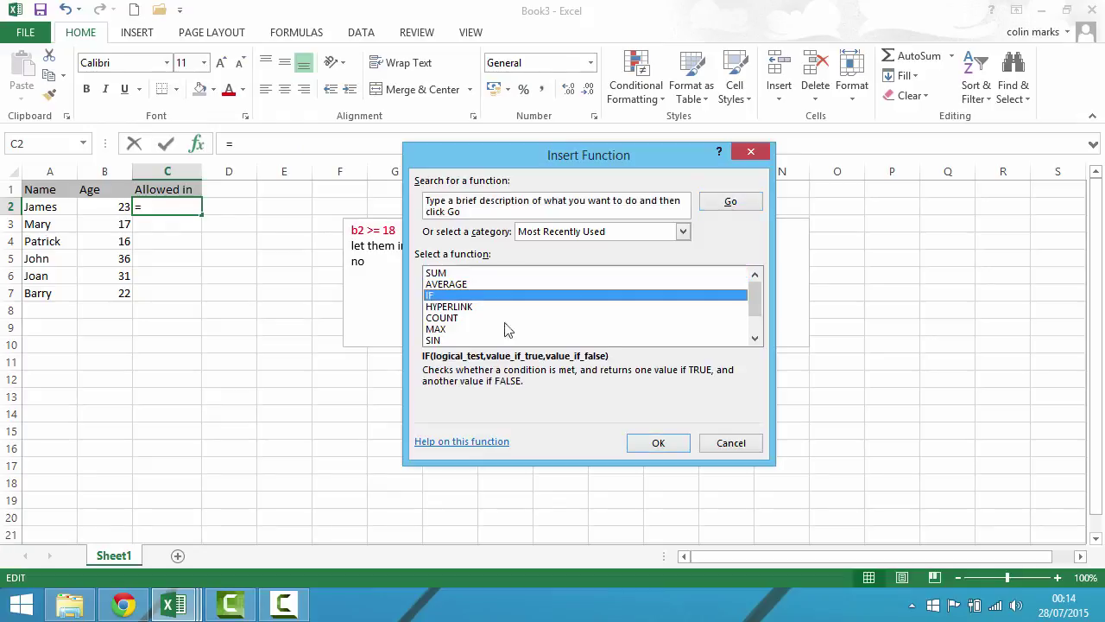
click(656, 445)
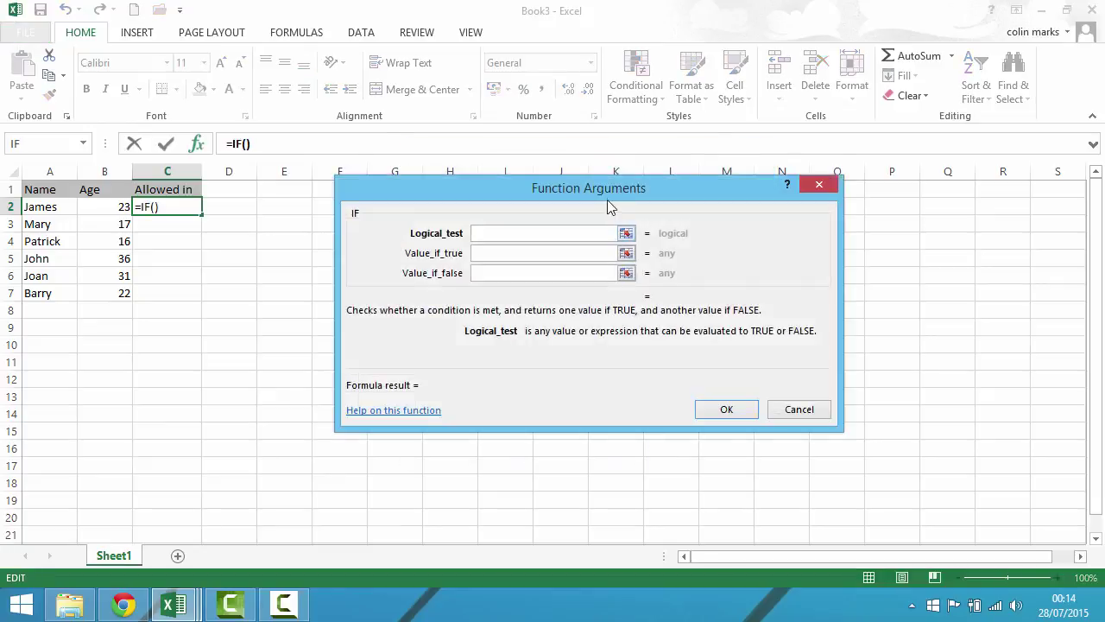
Set the IF arguments to the logical test b2>=18, "let them in" if true and "no" if false, and confirm the function
drag(607, 188, 710, 246)
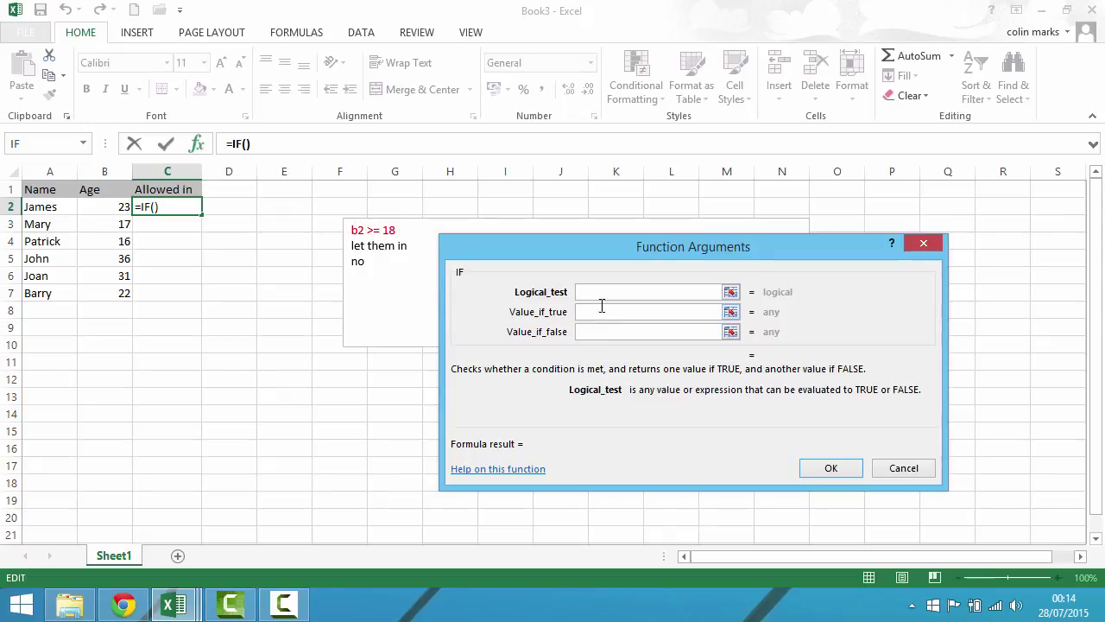
text(b2>)
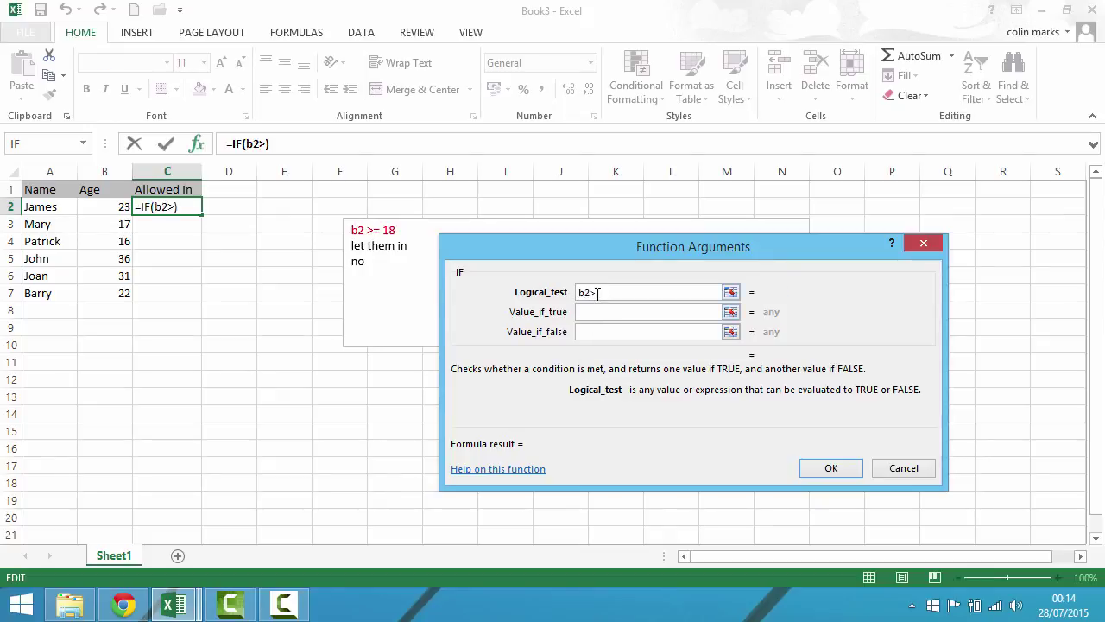
text(=18)
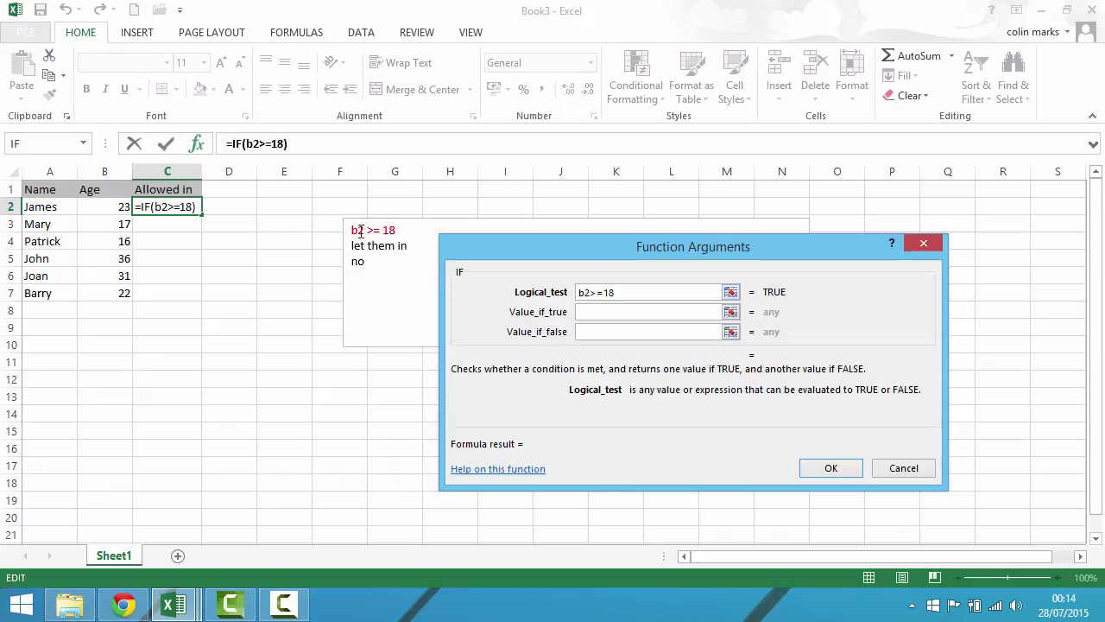
click(584, 315)
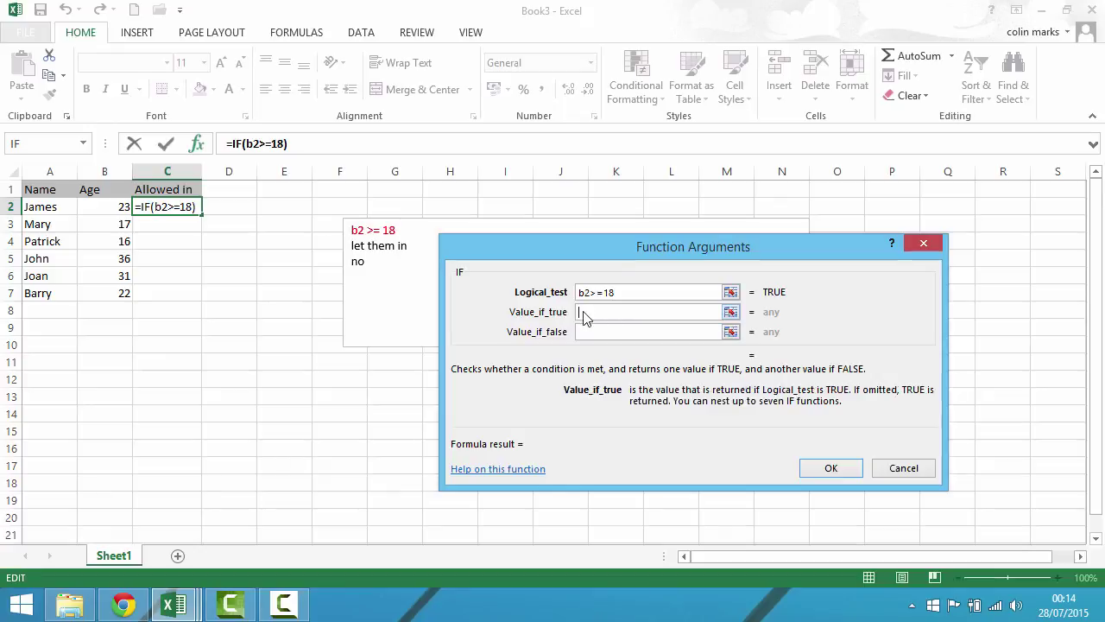
text(let t)
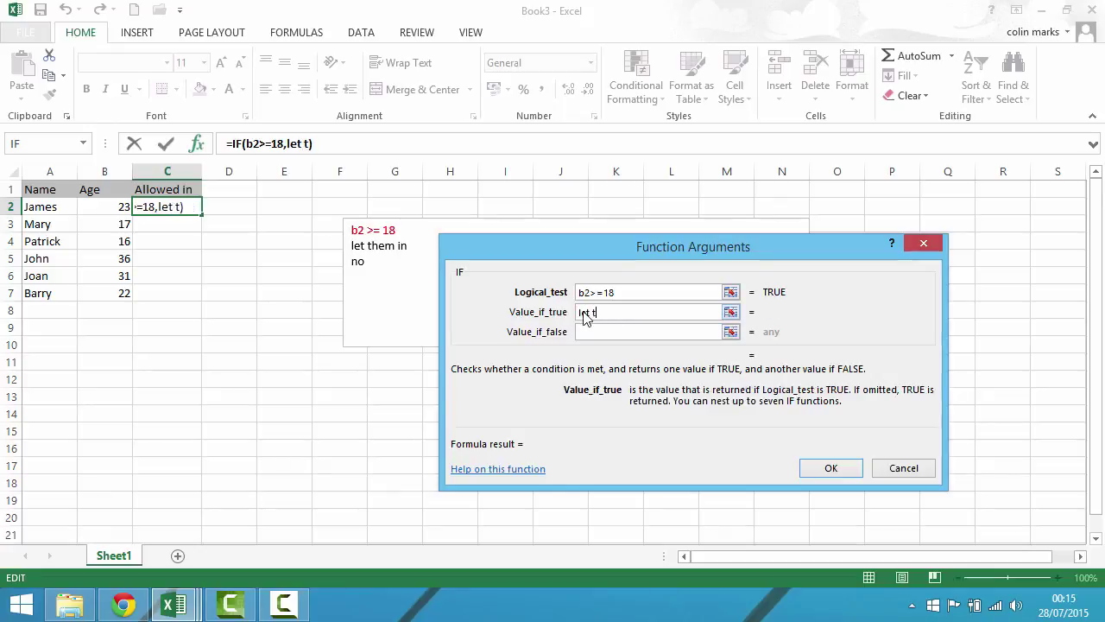
text(hem )
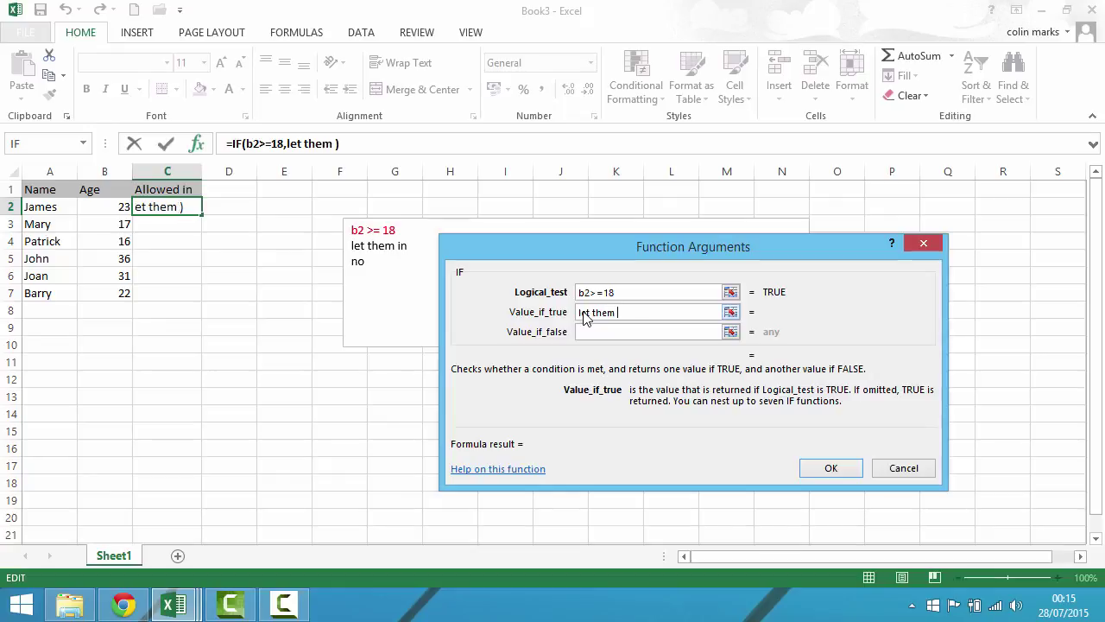
text(in)
key(Tab)
text(no)
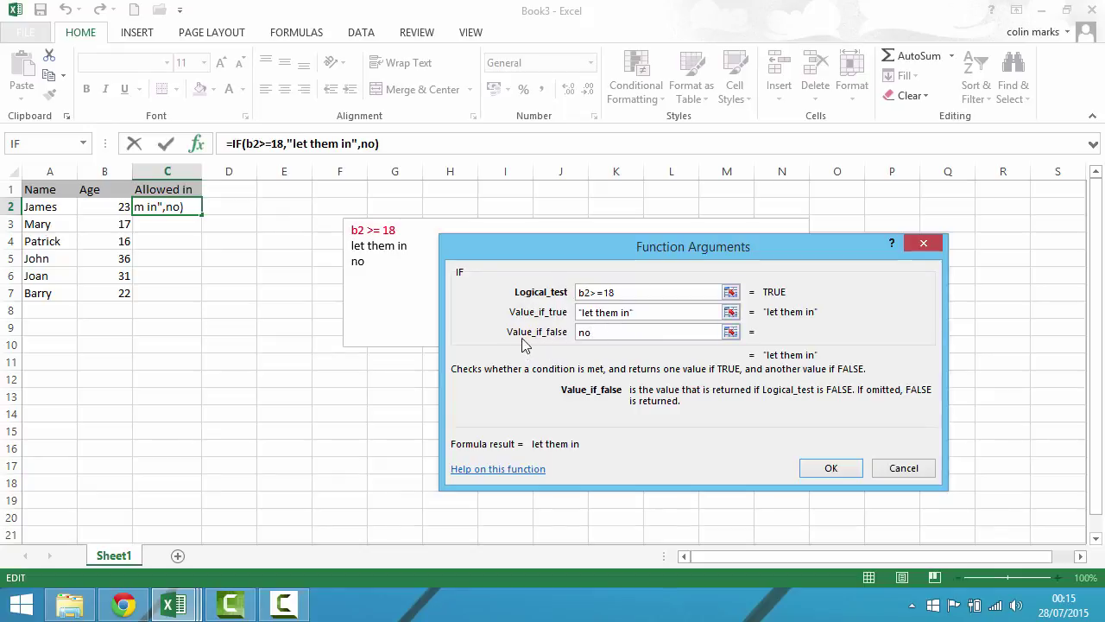
click(851, 468)
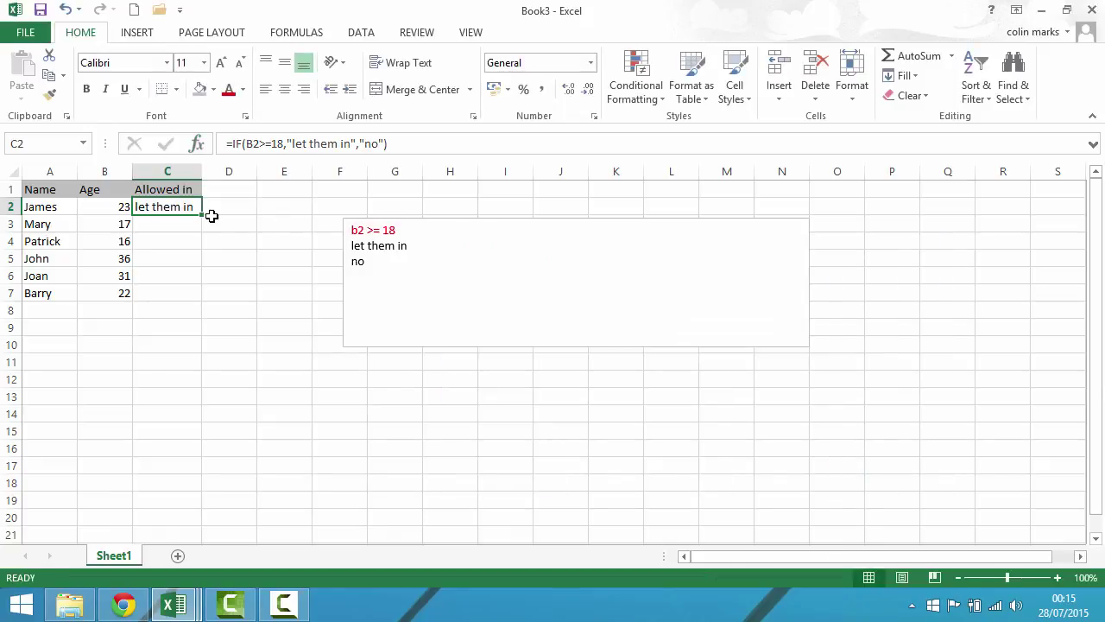
Change the age in B2 to 17 to test the formula, and select the formula cell C2
click(123, 207)
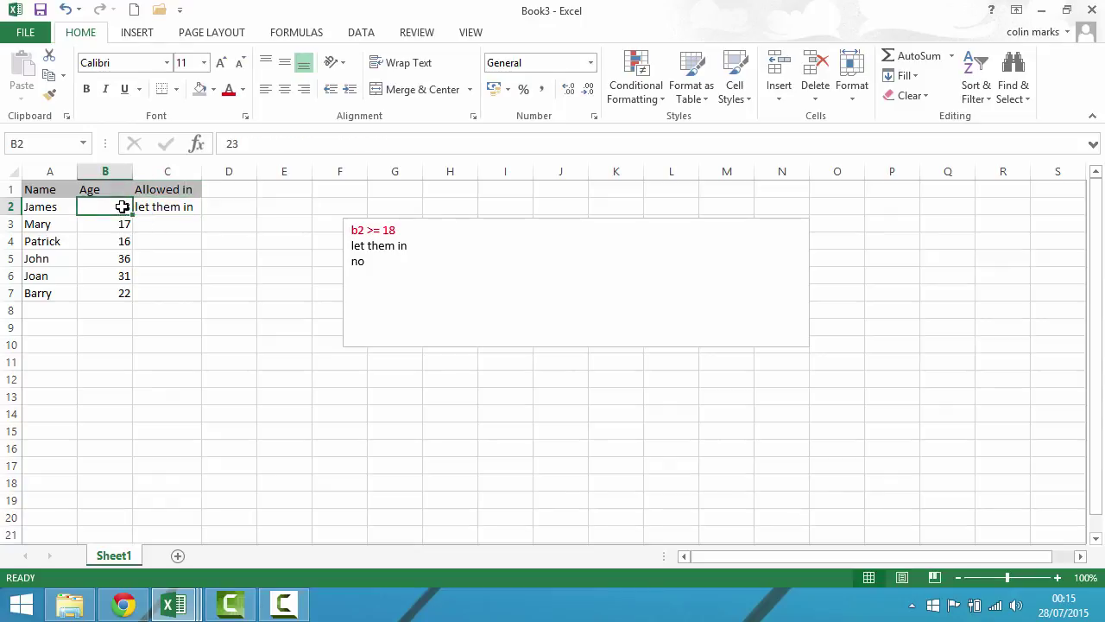
text(17)
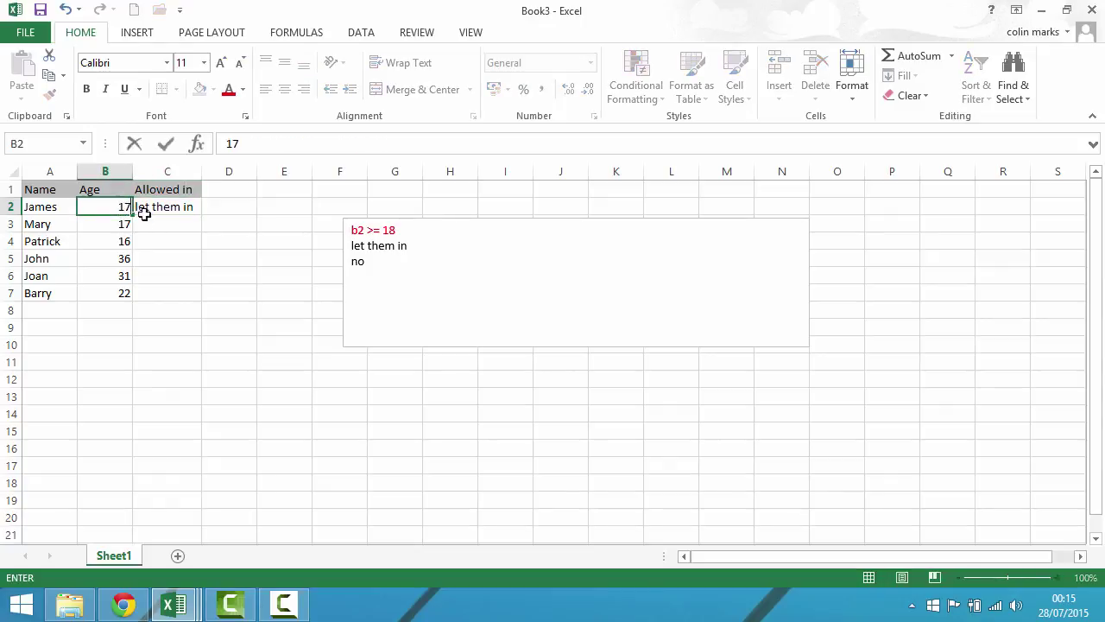
click(237, 206)
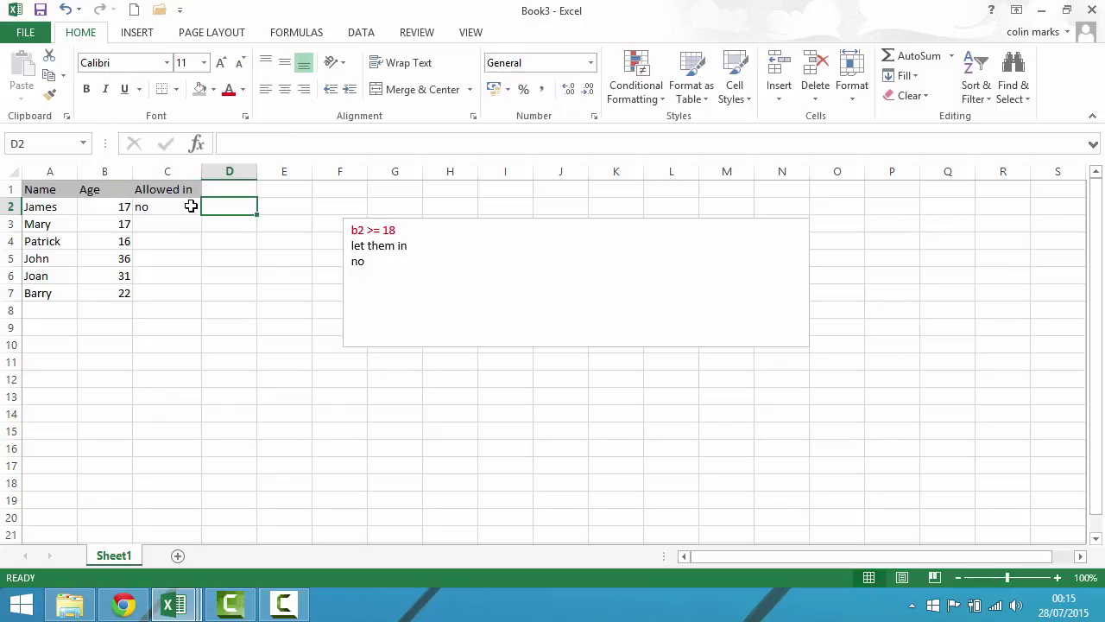
click(144, 207)
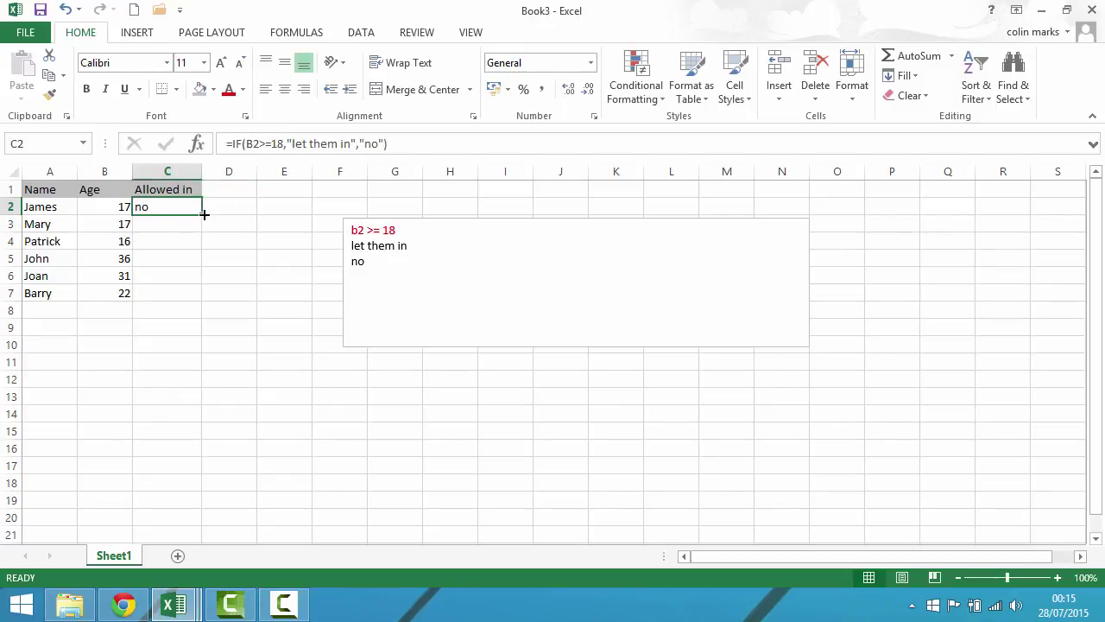
Fill the C2 formula down through C7 and change the age in B4 to 18 to test it
drag(200, 216, 196, 295)
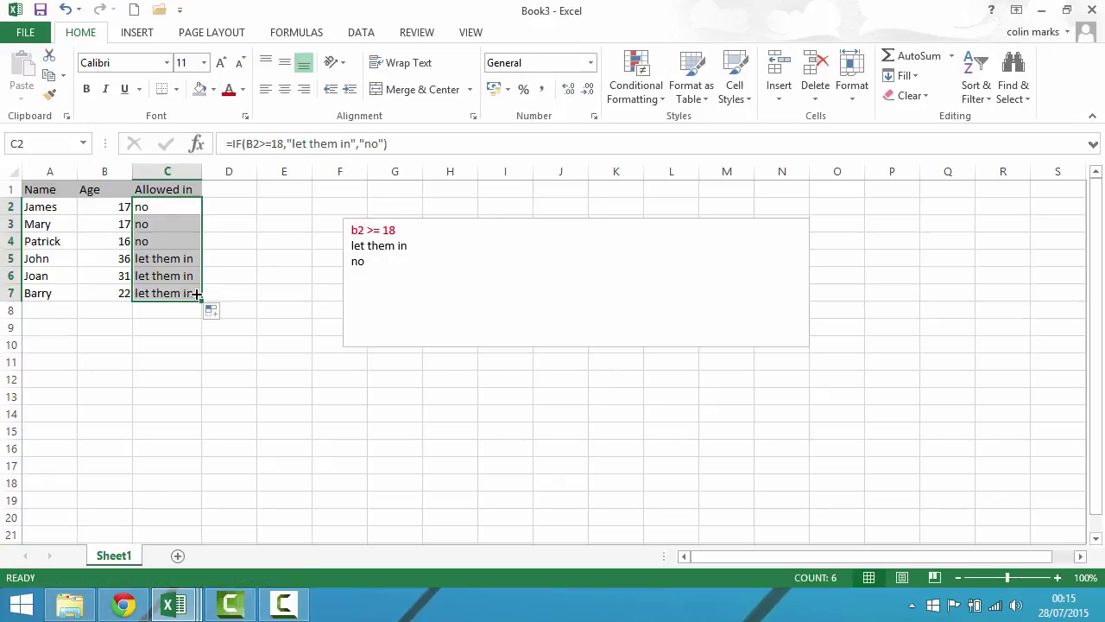
click(121, 243)
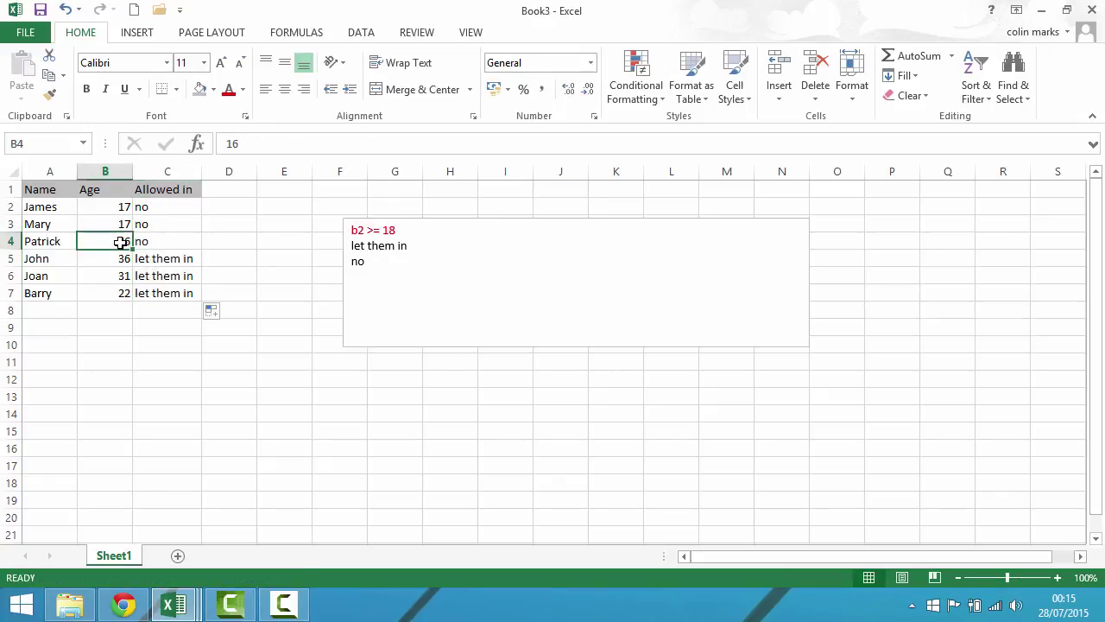
text(18)
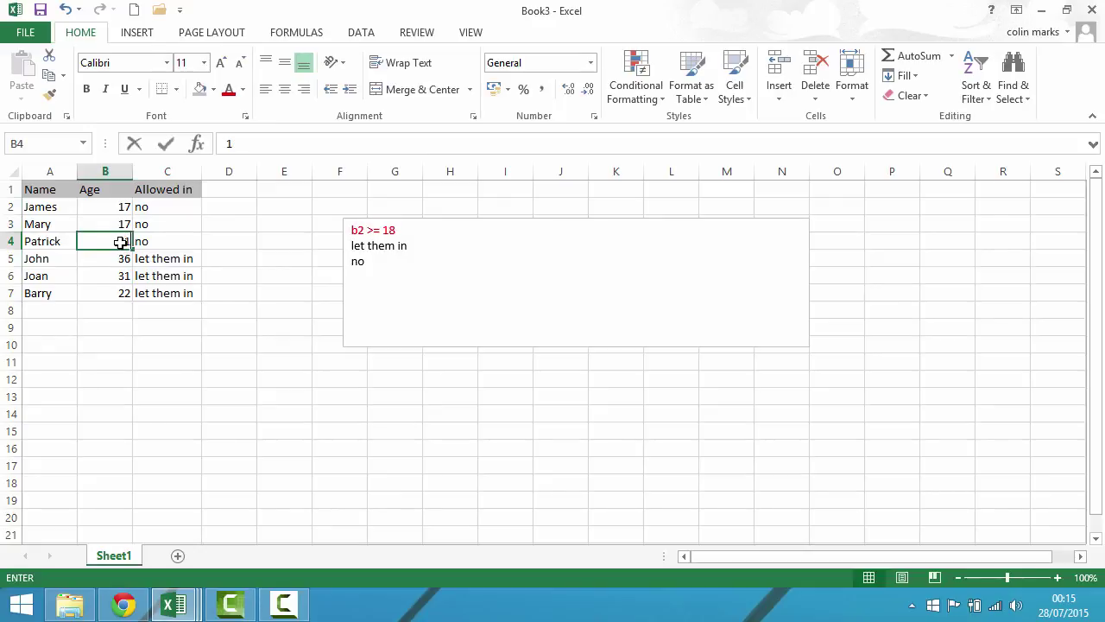
click(221, 287)
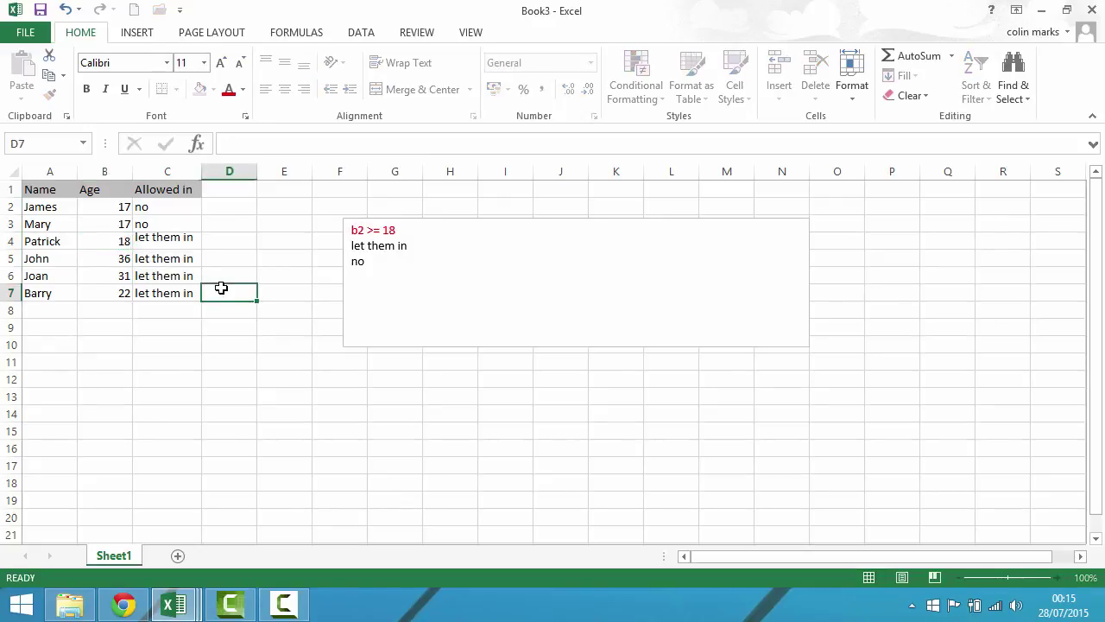
Set the age in B4 to 17.9 to test the formula just below the limit
click(129, 242)
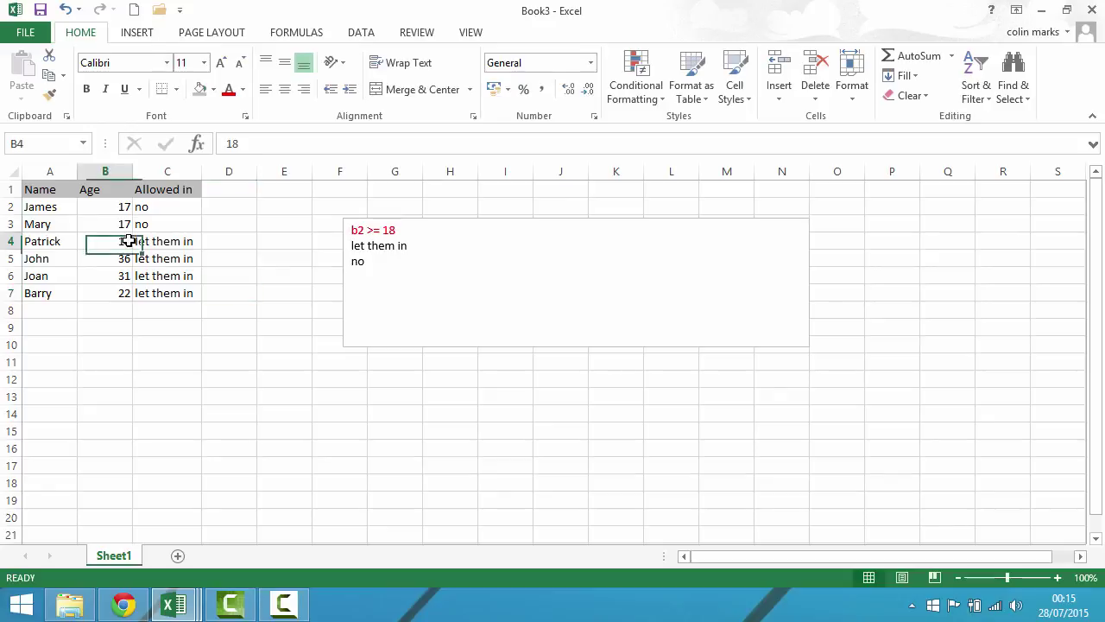
text(17)
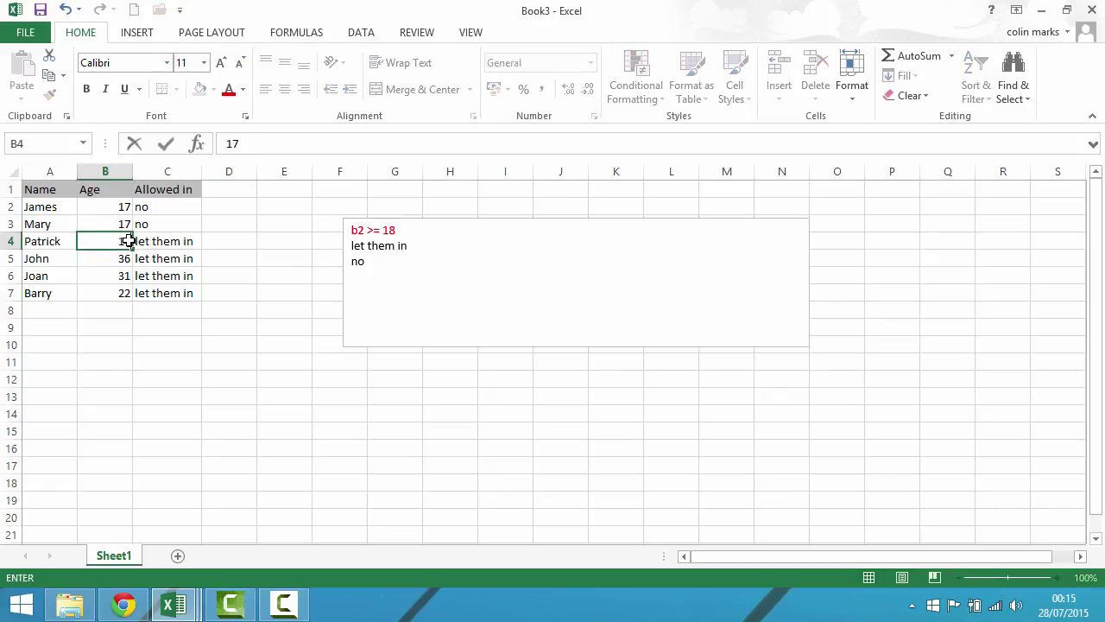
text(.9)
click(233, 237)
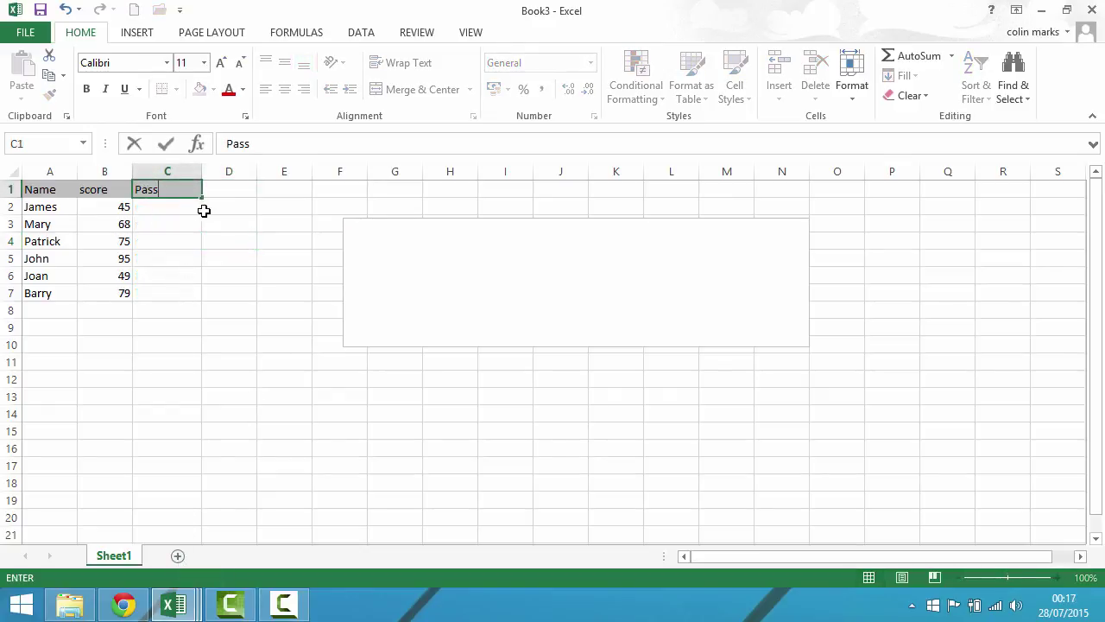
Commit the Pass heading in C1 and write "test is if the persons score is greater than or equal to 50" in the text box
click(185, 214)
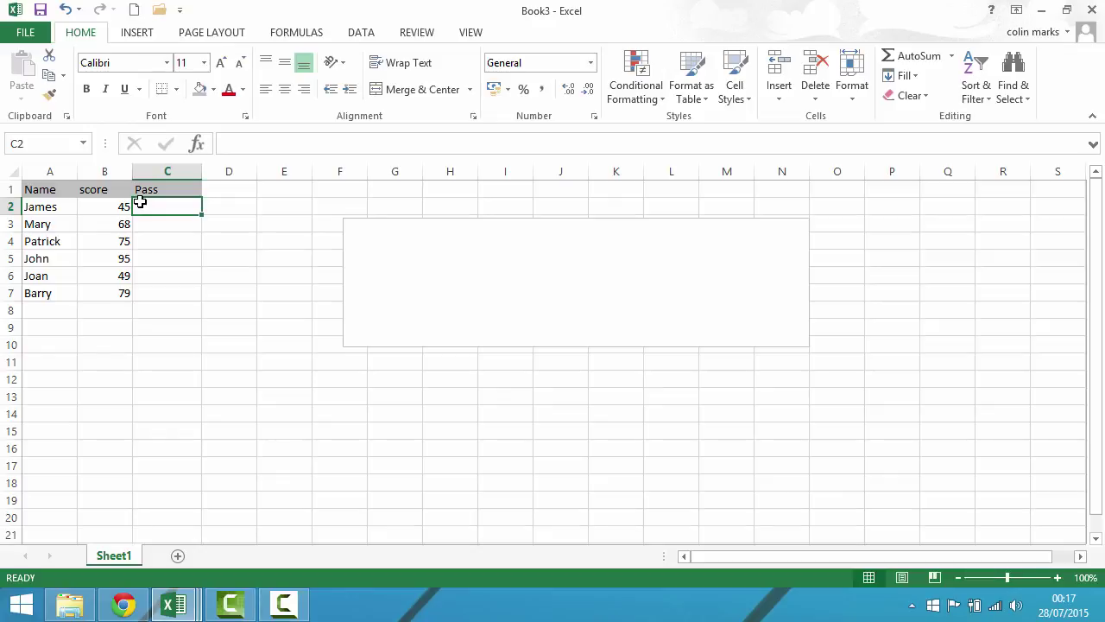
click(351, 230)
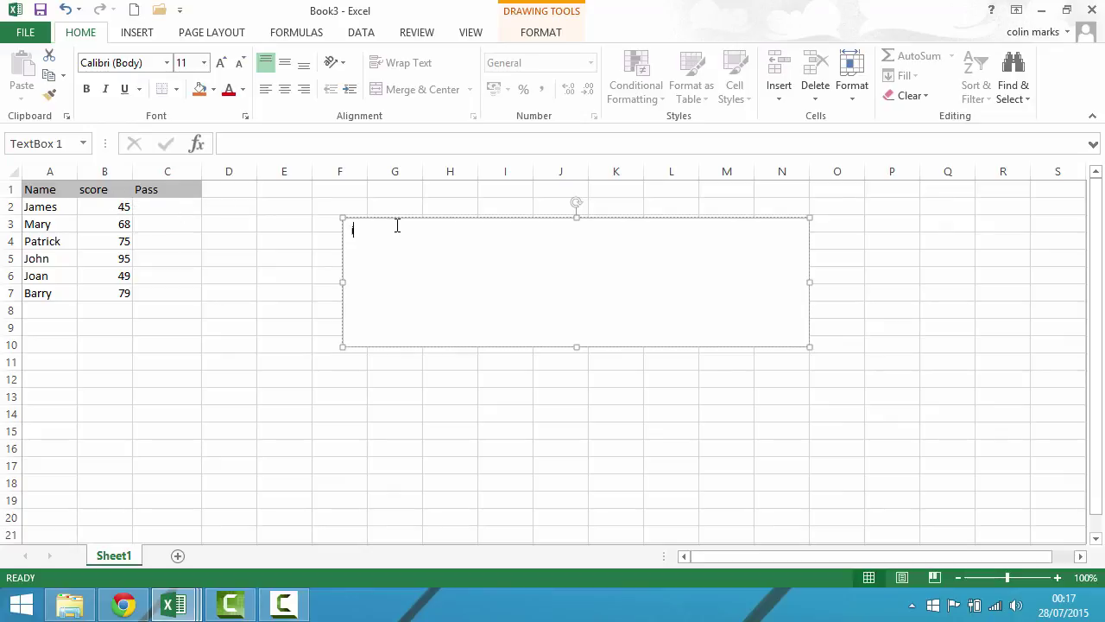
text(est is if the persons score is greate)
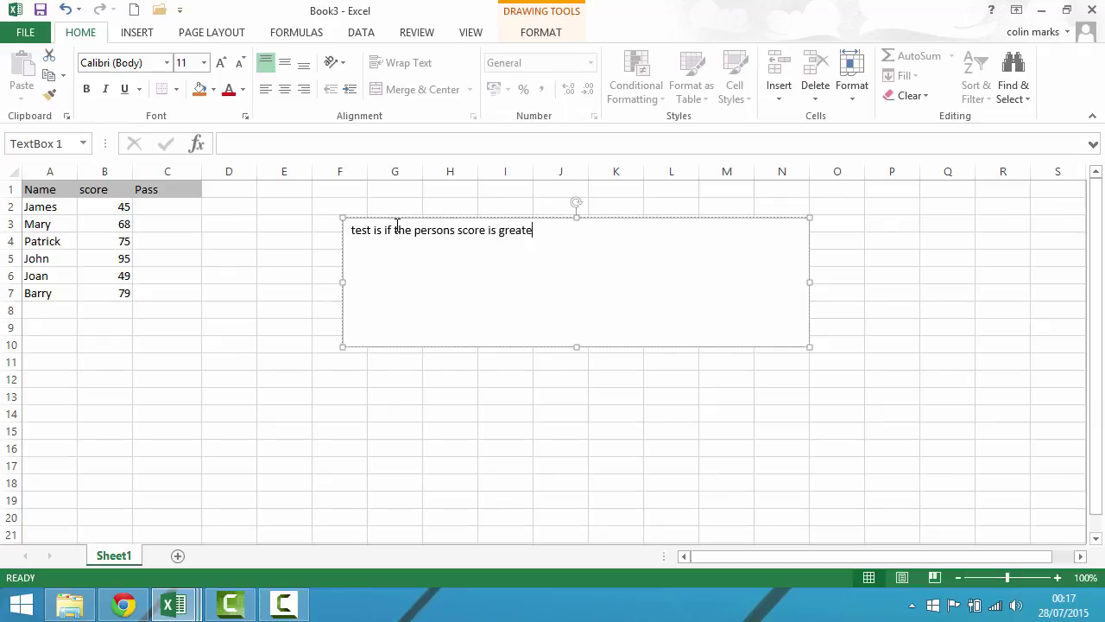
text(r than 50)
click(567, 230)
text(or equal to)
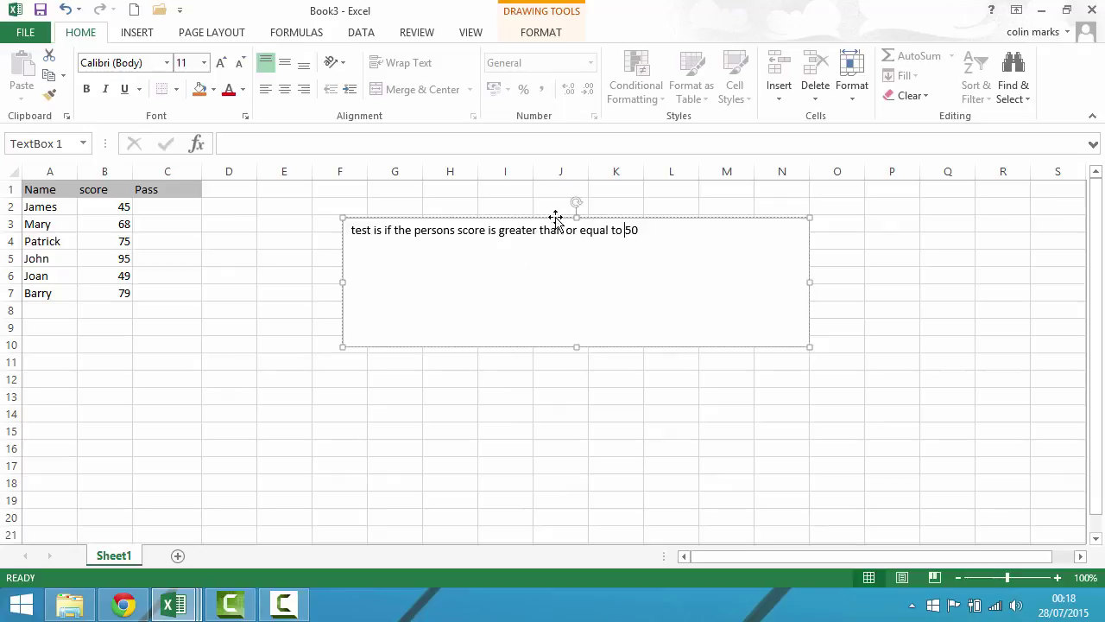
Add the lines "value if its true is pass" and "value if false is fail" below the test in the text box
click(651, 234)
text(value if its true is)
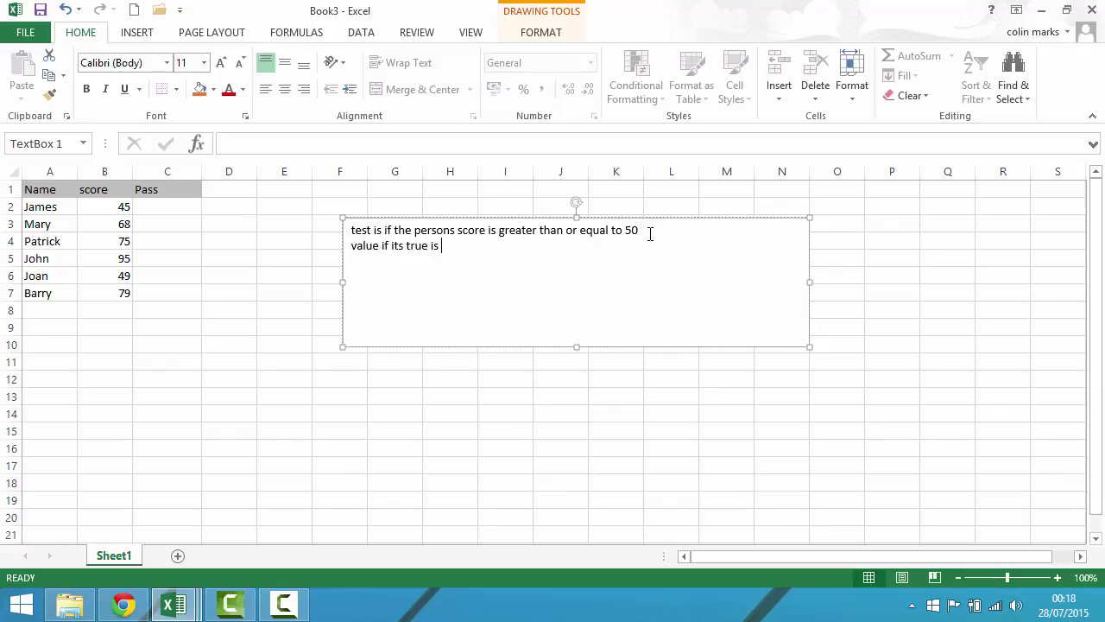
text(ass )
text(value )
text(if false is)
text( fail)
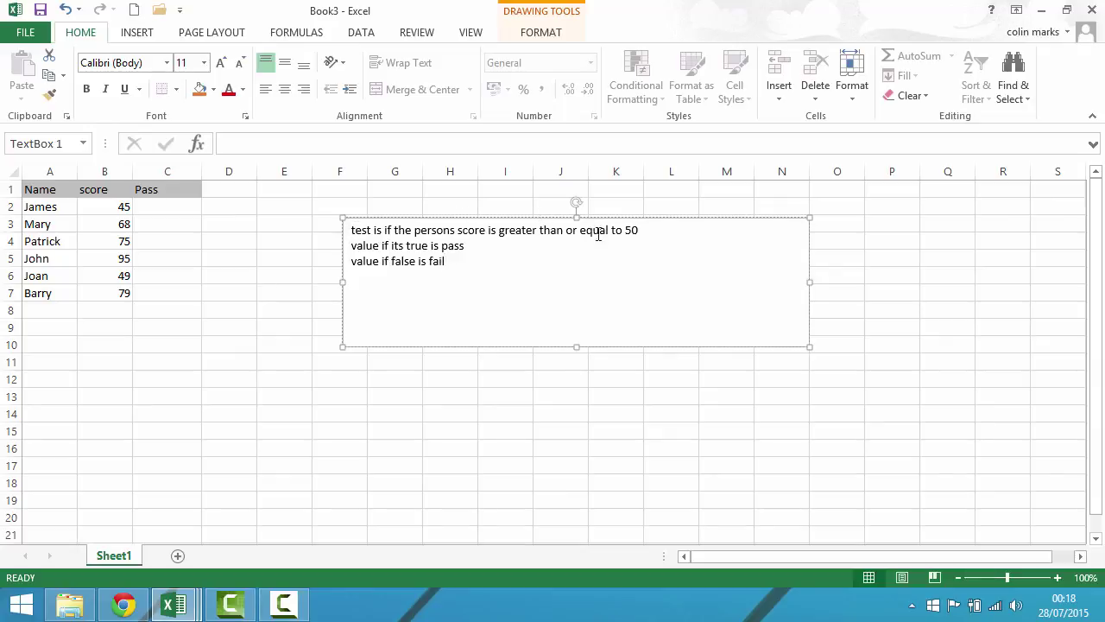
Rewrite the test in the text box by replacing the comparison wording with >= and "persons score is" with b2
drag(609, 230, 515, 229)
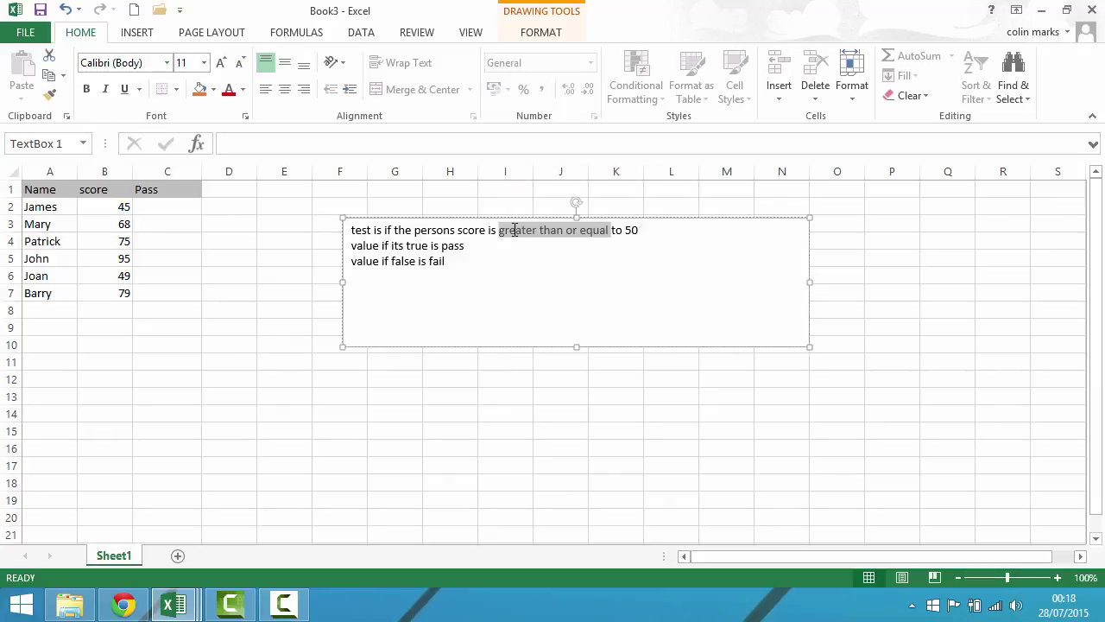
text(>=)
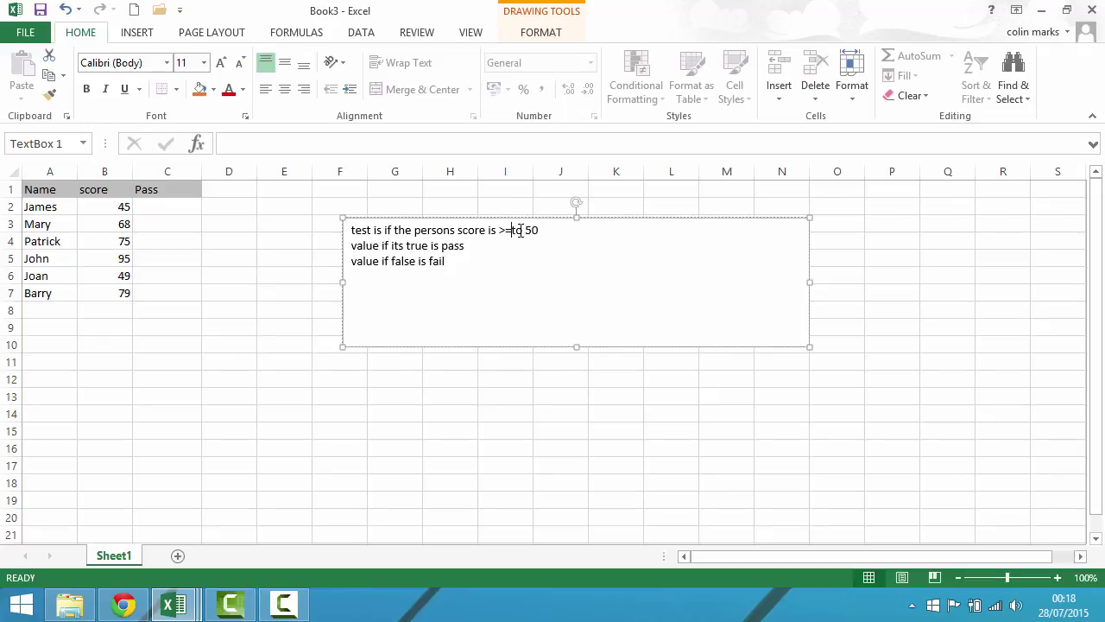
click(525, 230)
key(BackSpace)
key(BackSpace)
key(BackSpace)
drag(498, 230, 425, 235)
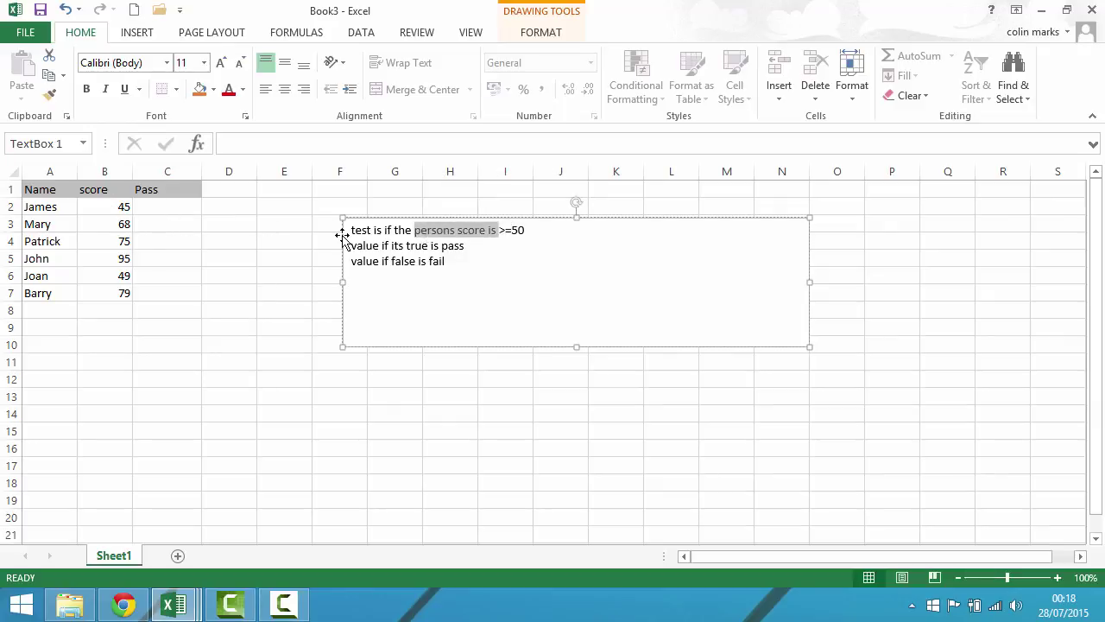
text(b2)
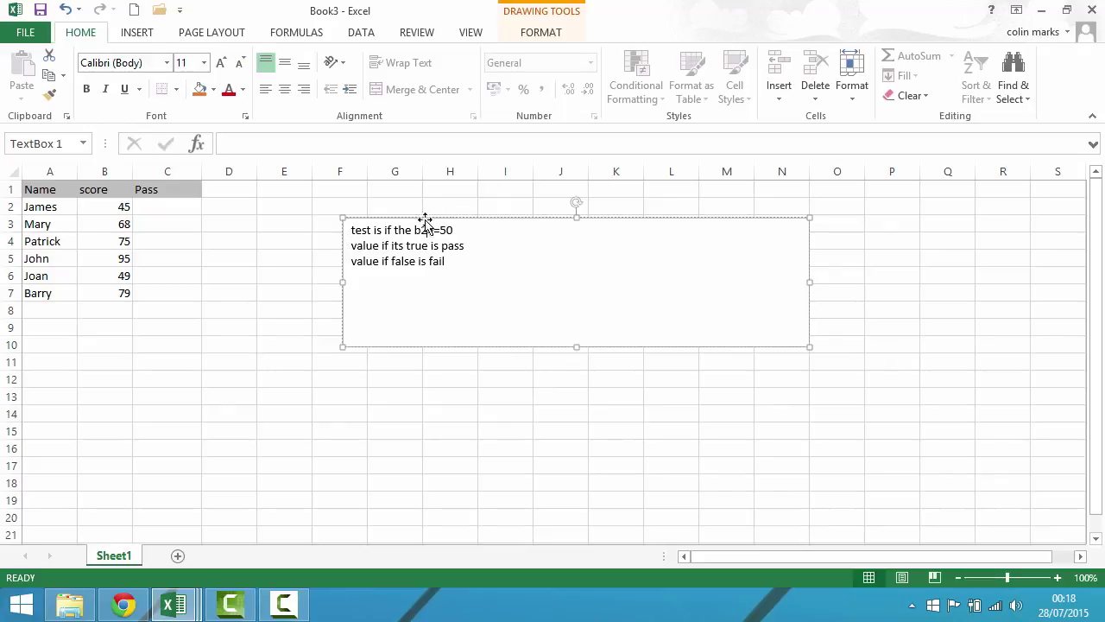
Trim the text box lines to only b2>=50, pass and fail, and leave the text box
drag(415, 230, 463, 226)
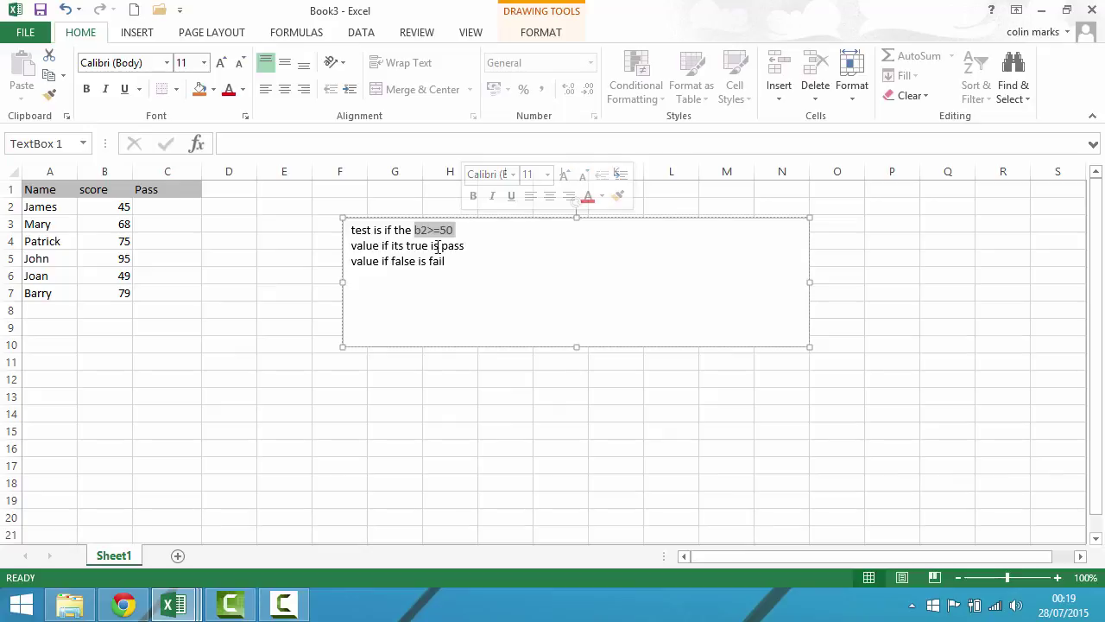
drag(349, 246, 442, 247)
key(Delete)
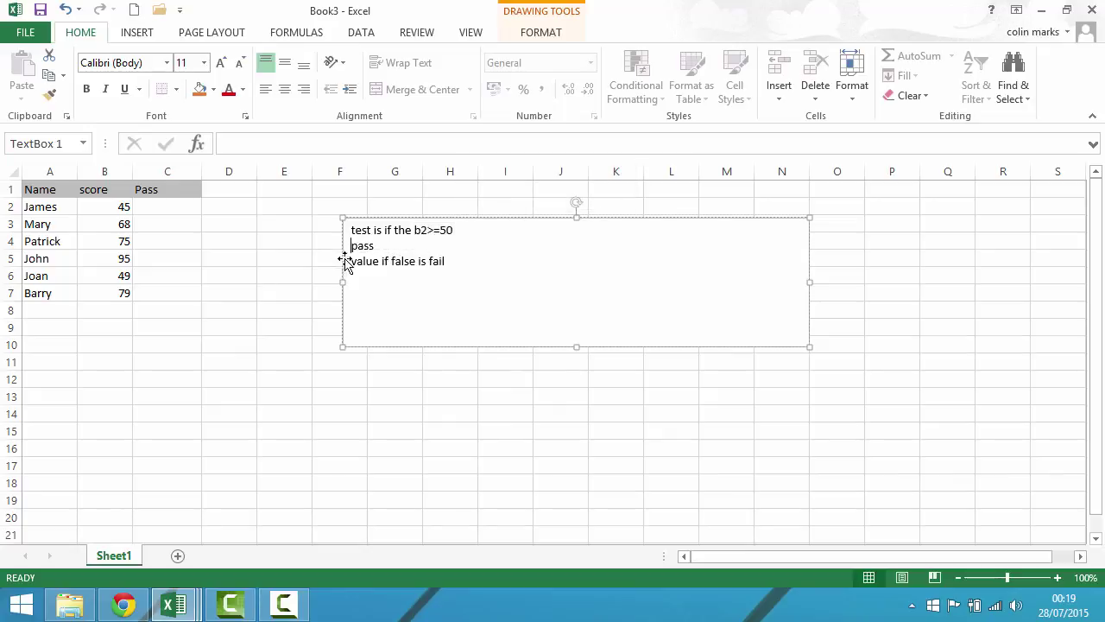
drag(352, 260, 429, 261)
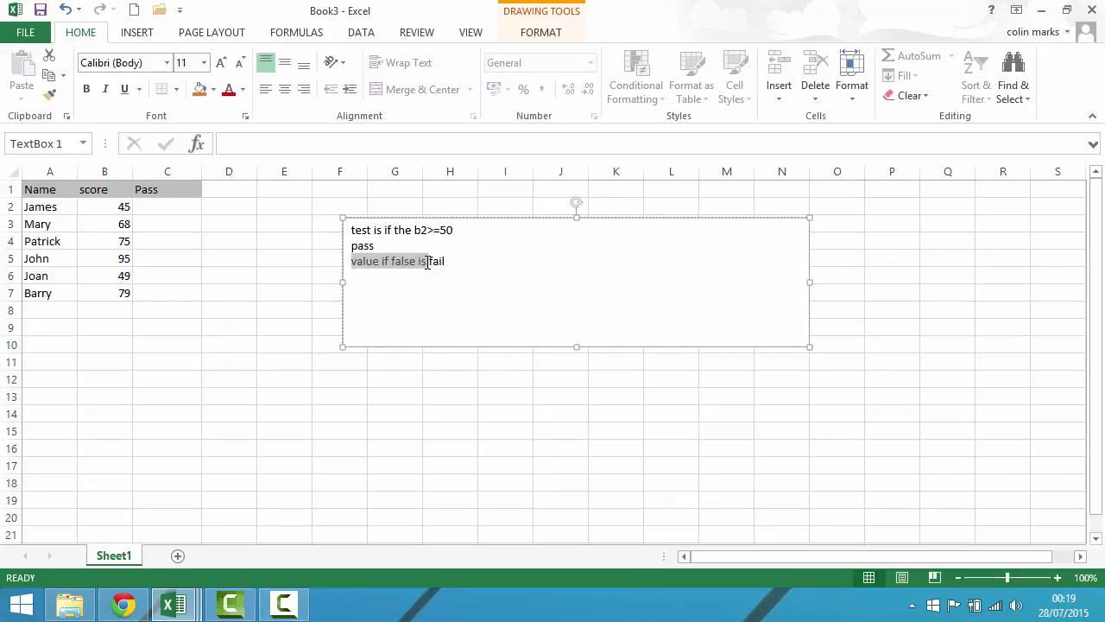
key(Delete)
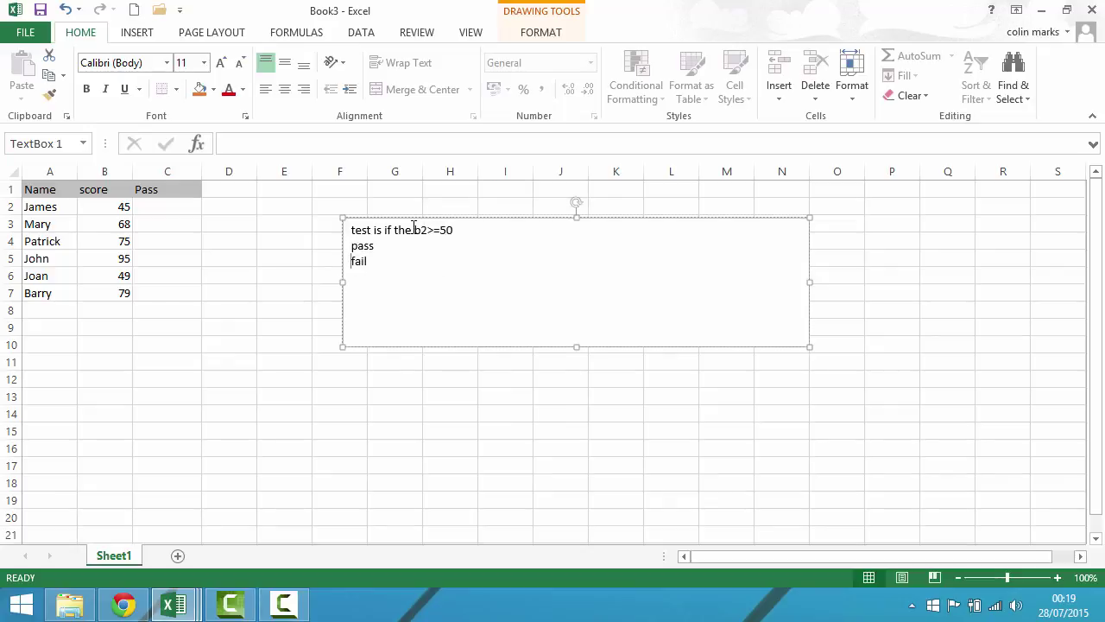
drag(413, 229, 351, 230)
key(Delete)
click(282, 273)
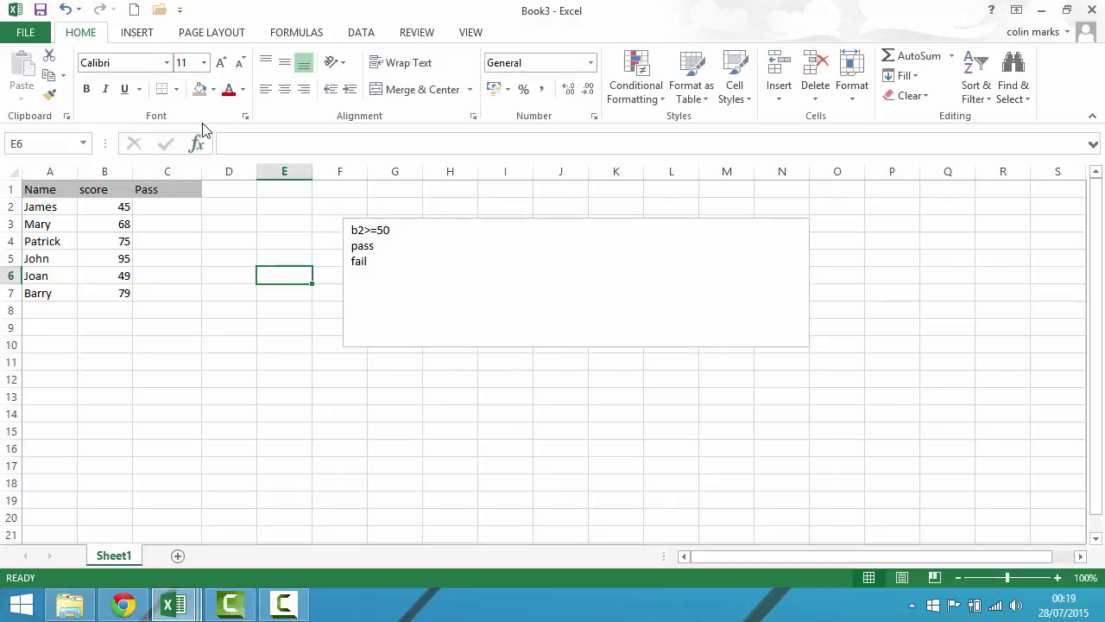
Insert an IF function in cell C2 of the Pass column
click(170, 210)
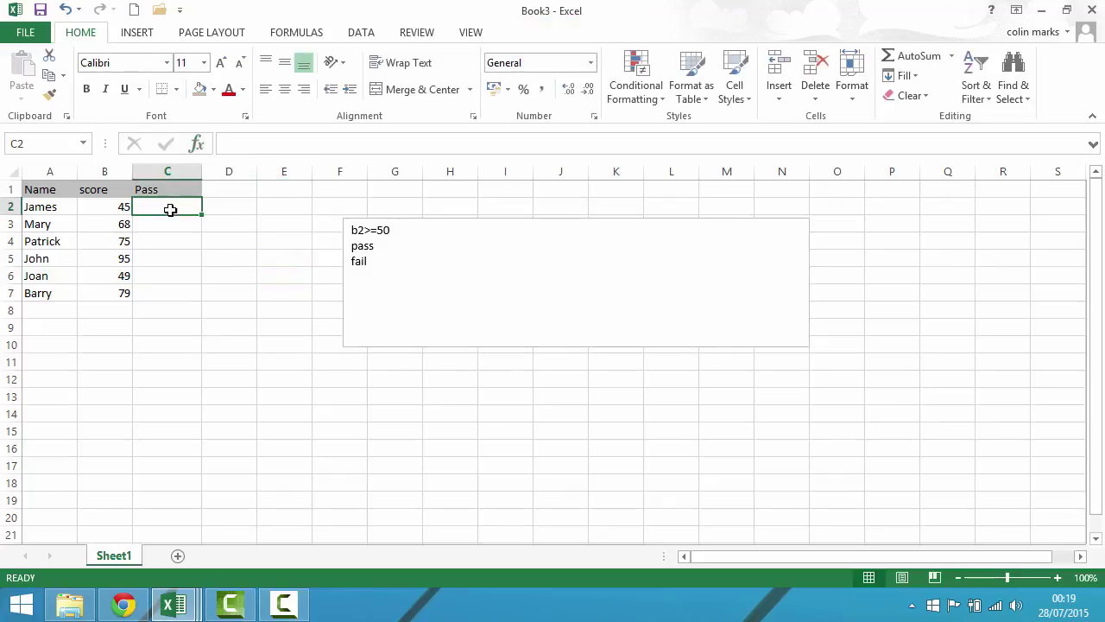
click(198, 147)
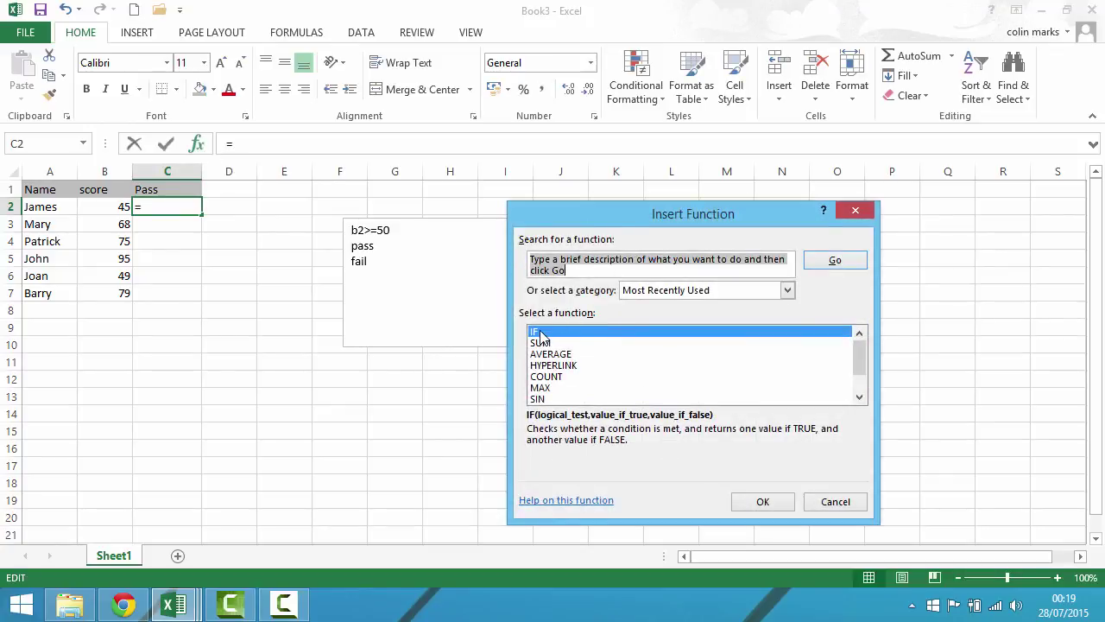
click(540, 335)
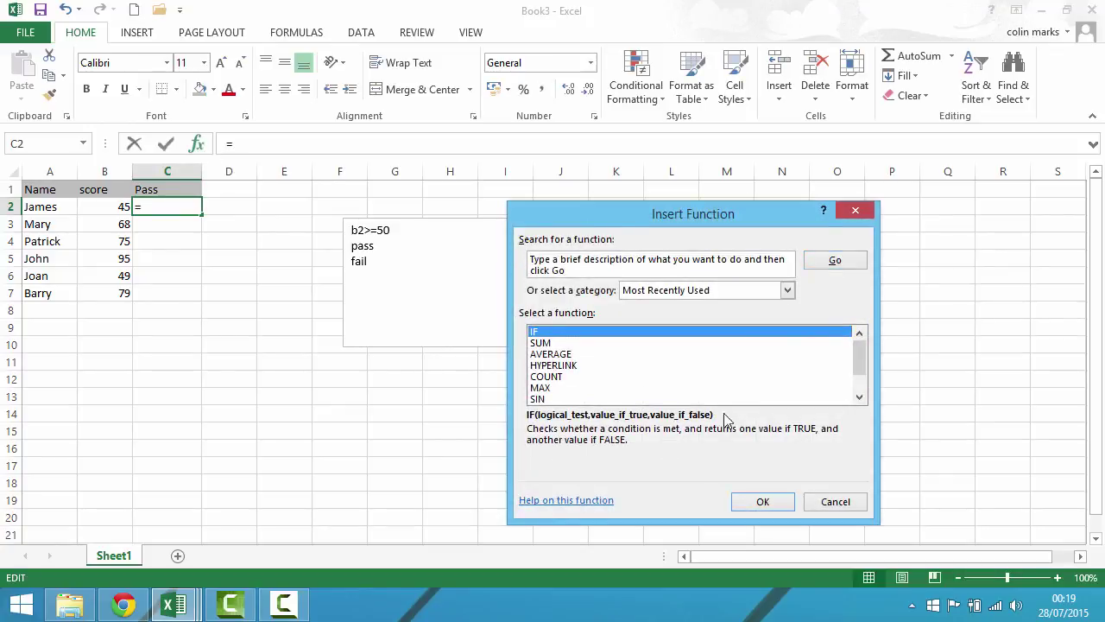
click(763, 503)
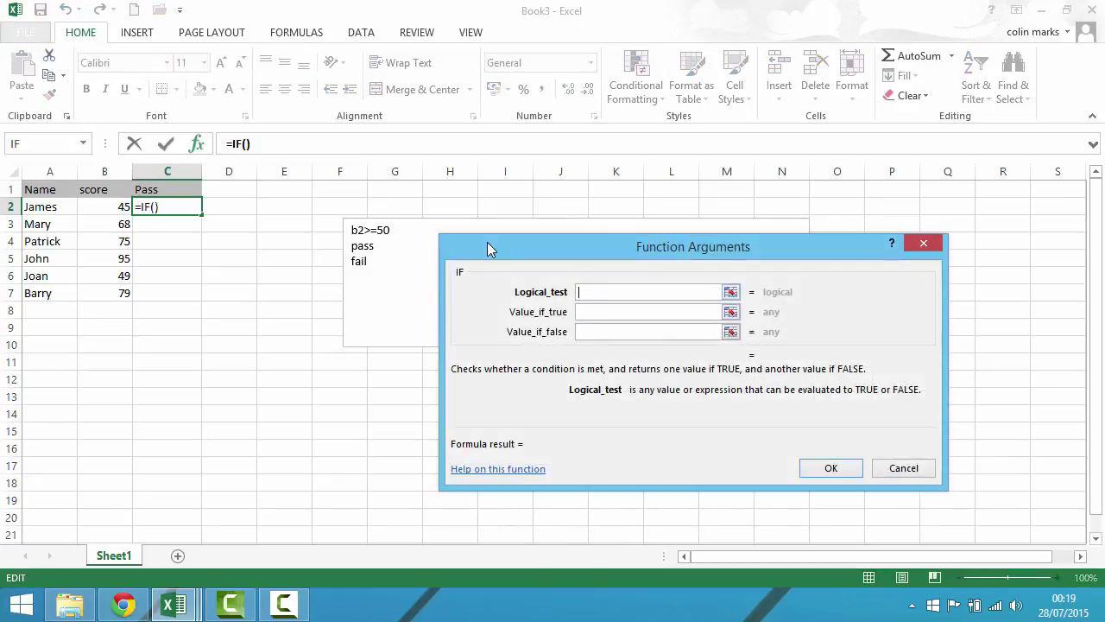
Set the IF arguments to B2>=50, "Pass" if true and "Fail" if false, confirm, and fill the formula down through C7
click(119, 206)
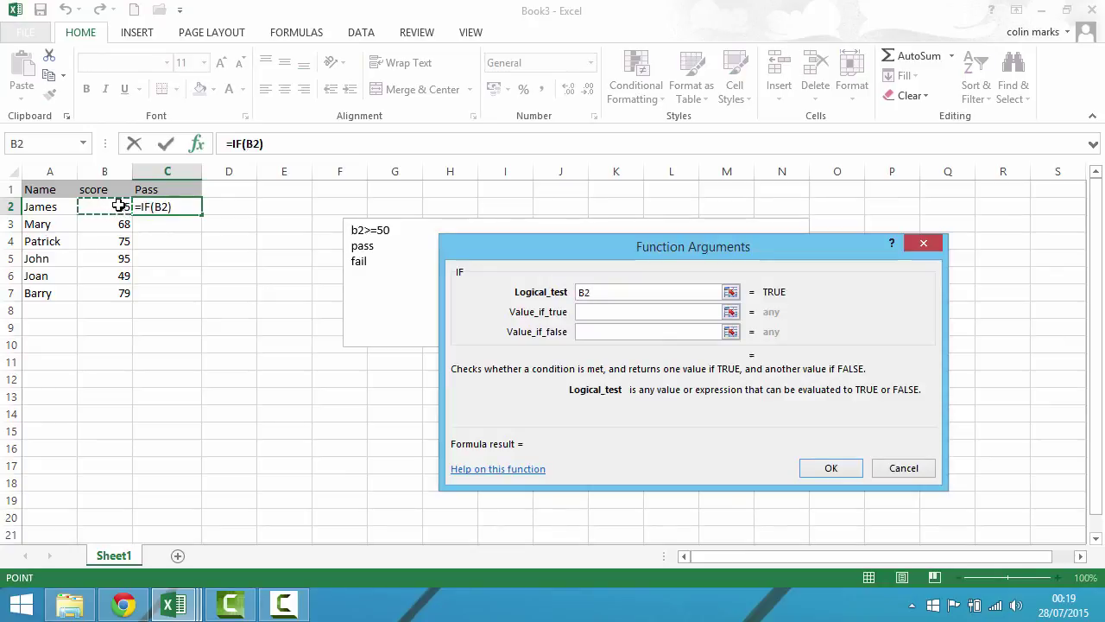
text(>)
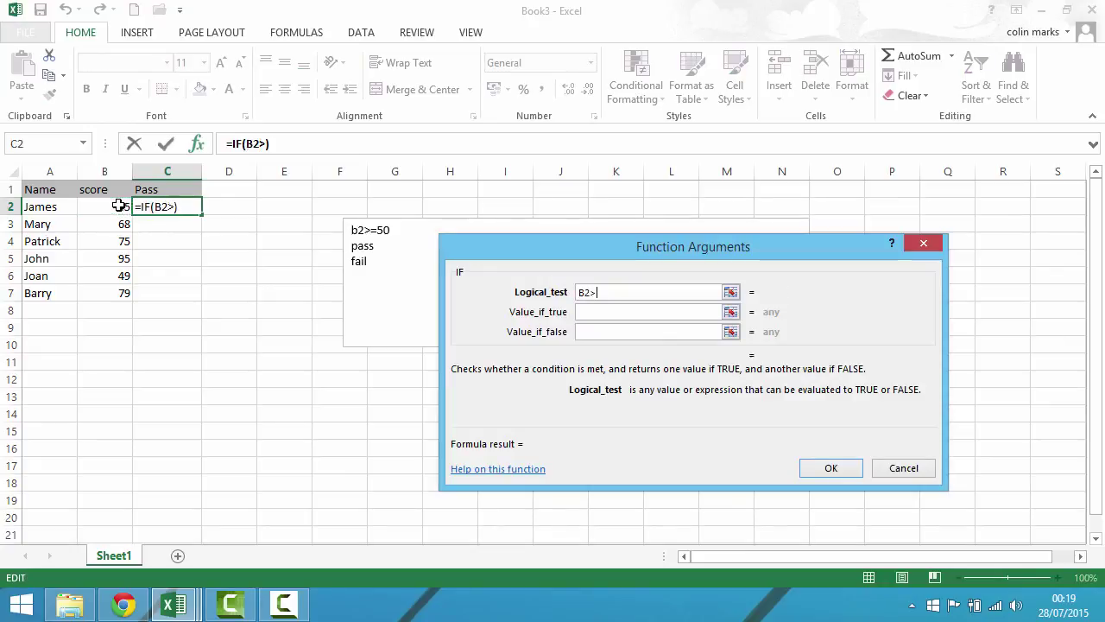
text(=50)
click(593, 314)
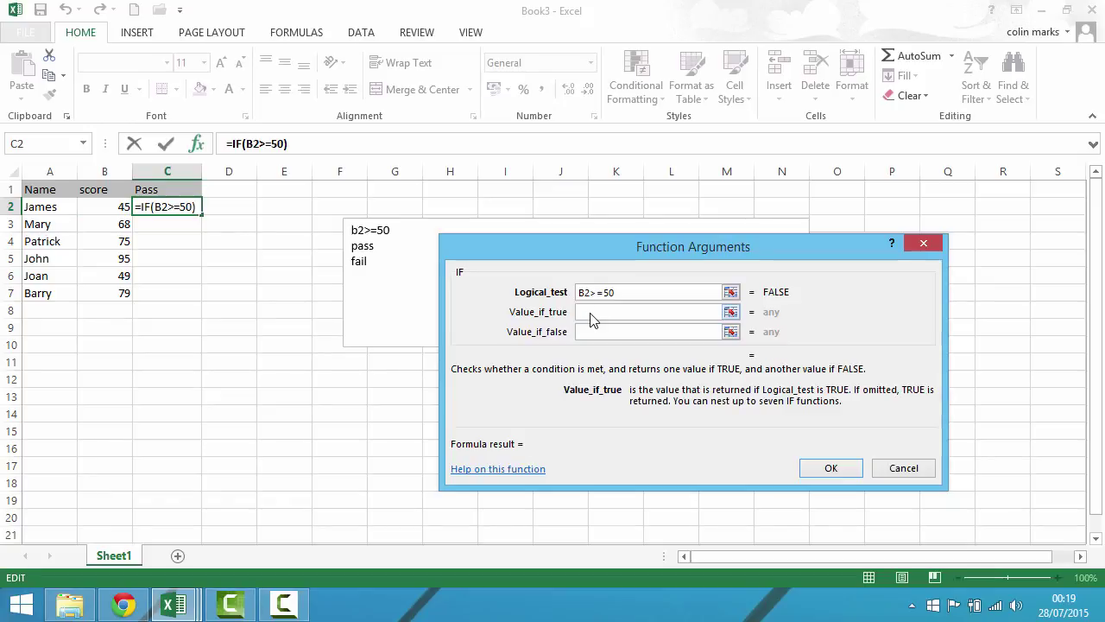
text(Pass)
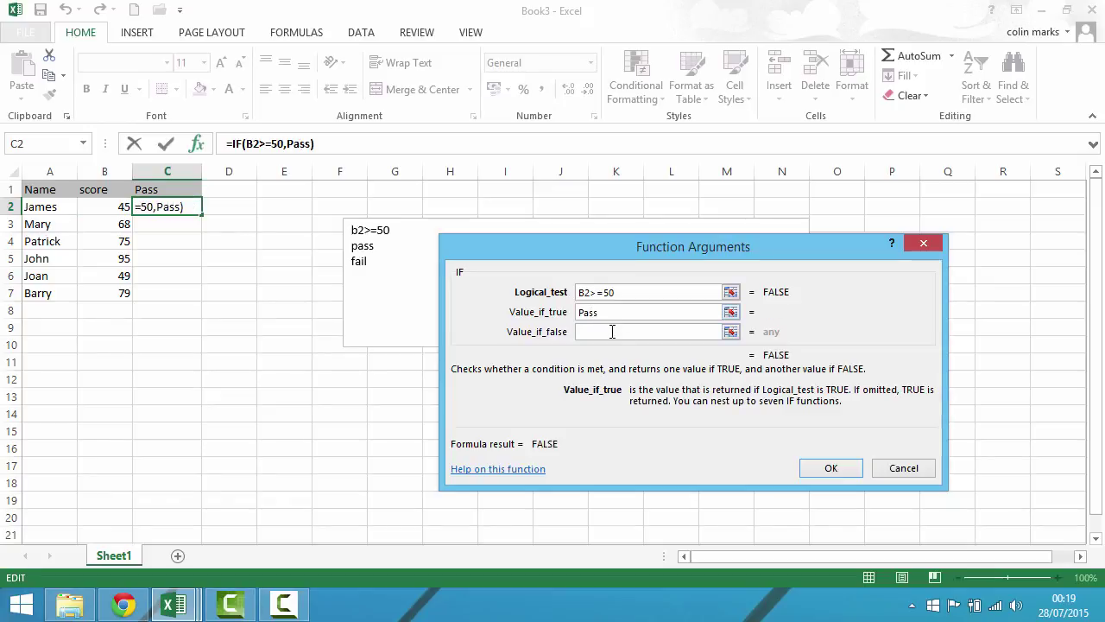
click(612, 332)
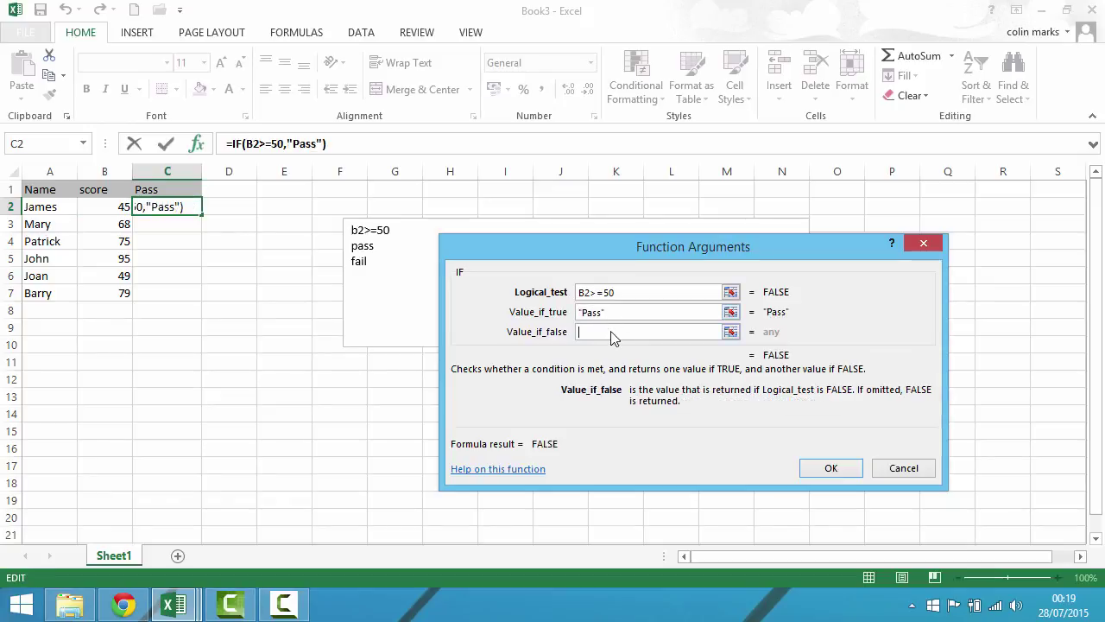
text(Fa)
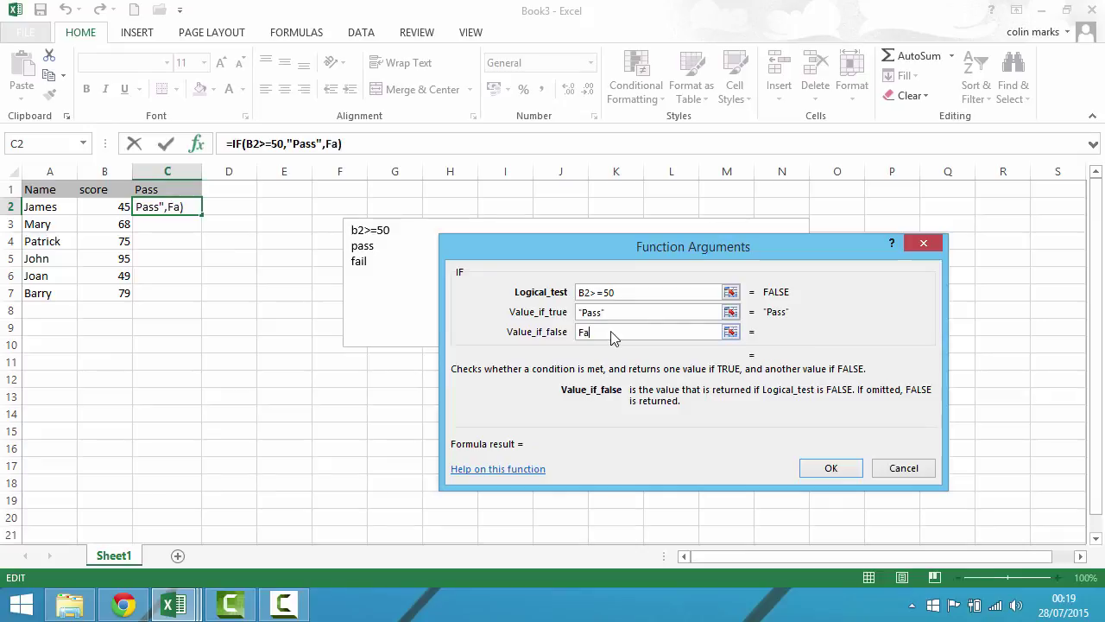
text(il)
click(619, 314)
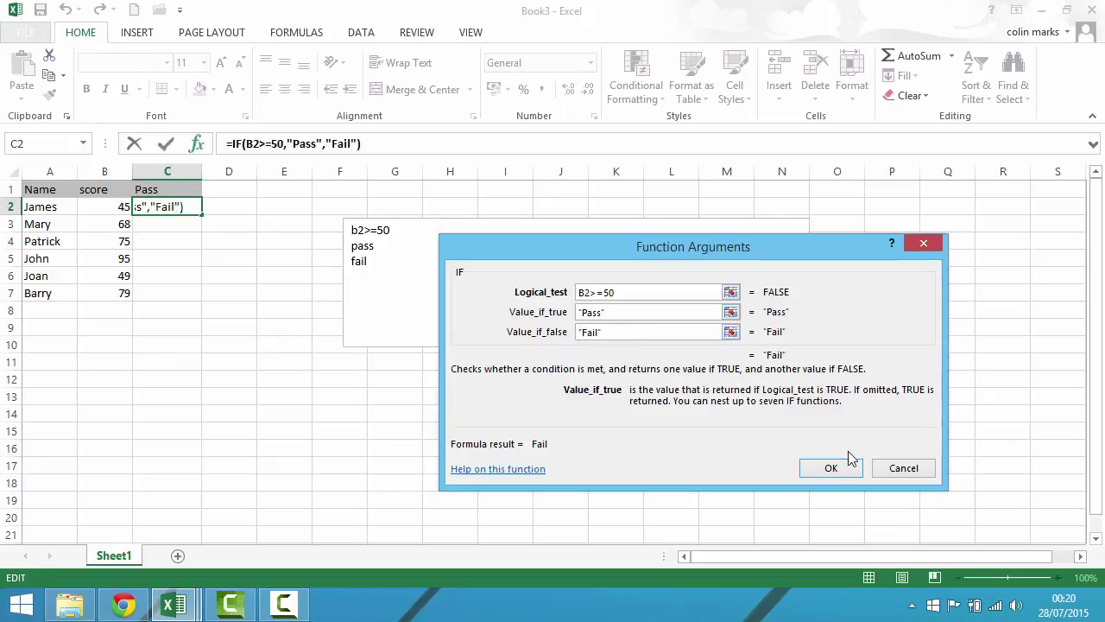
click(845, 472)
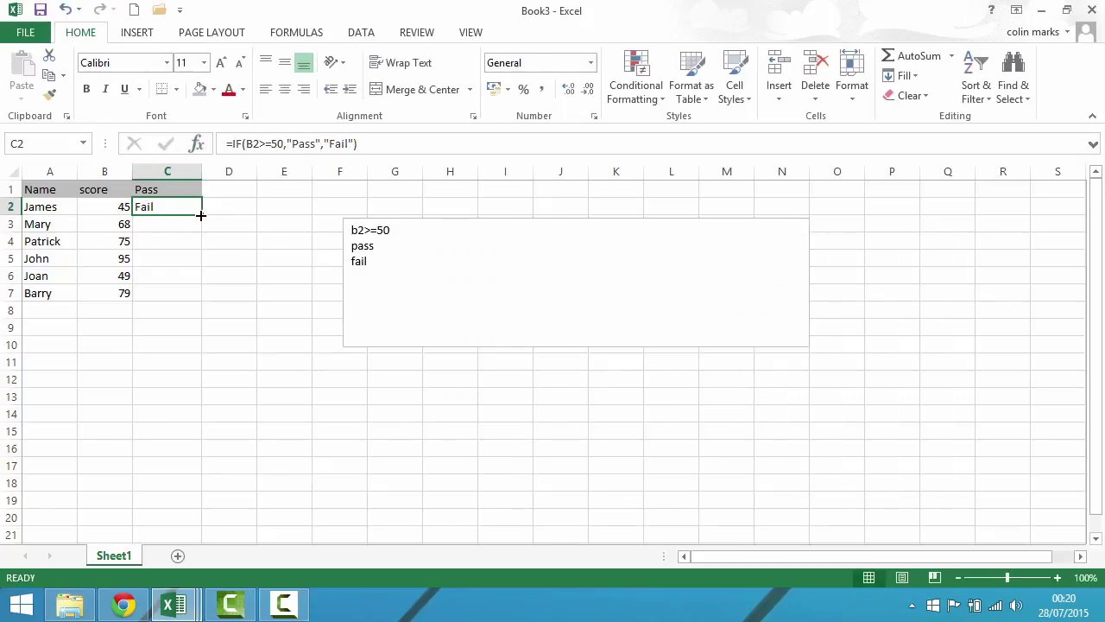
drag(202, 214, 197, 300)
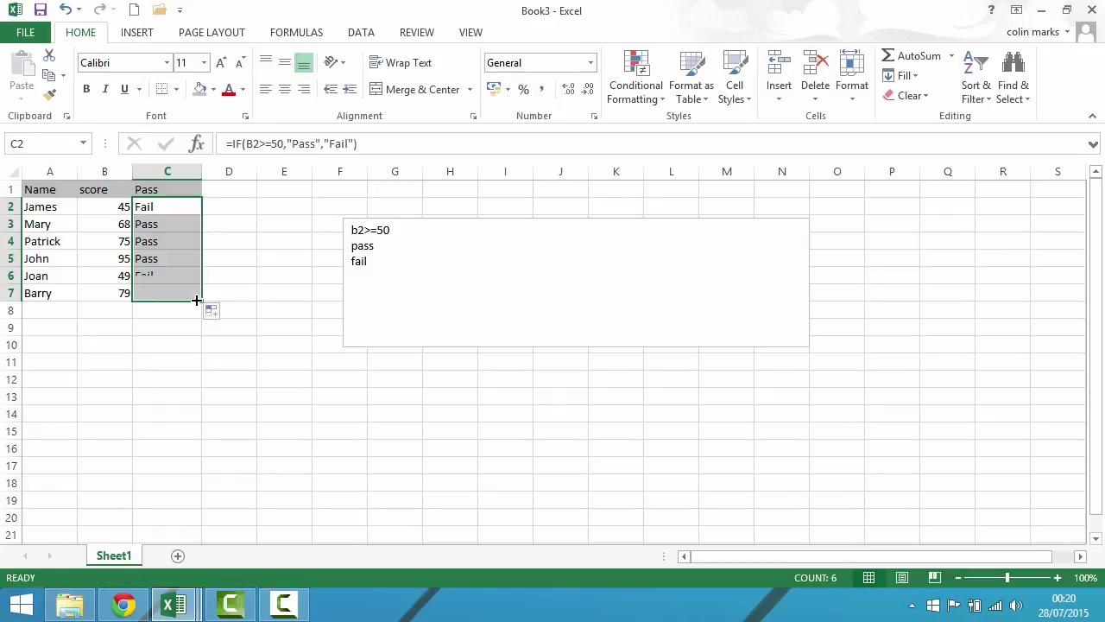
Test the Pass column formula by setting the score in B5 first to 0 and after that to 49.9
drag(111, 207, 117, 291)
click(111, 260)
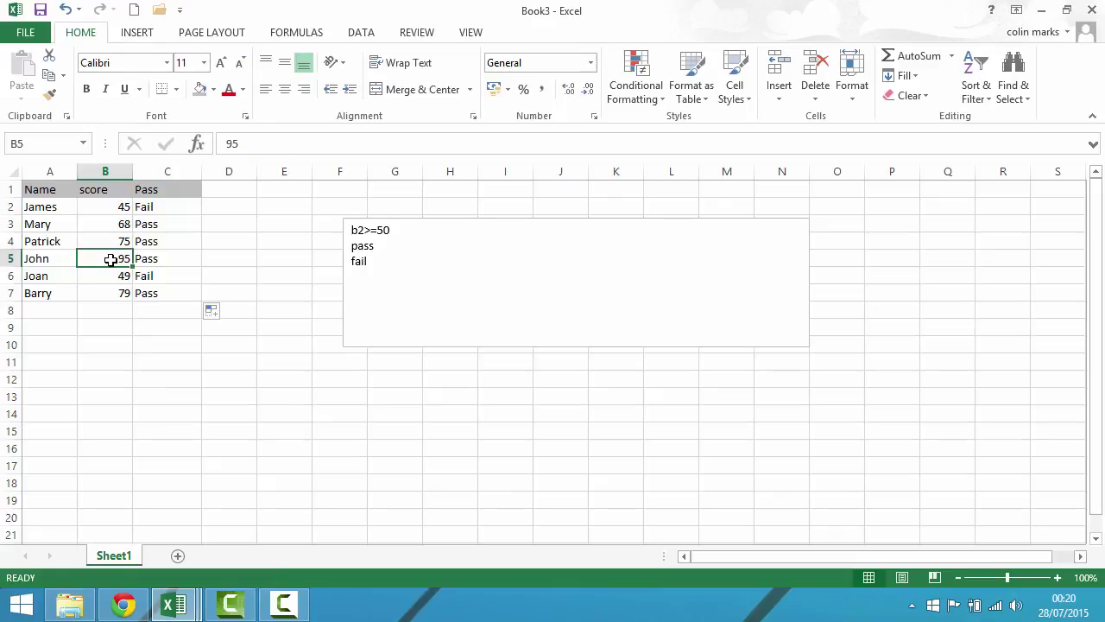
text(0)
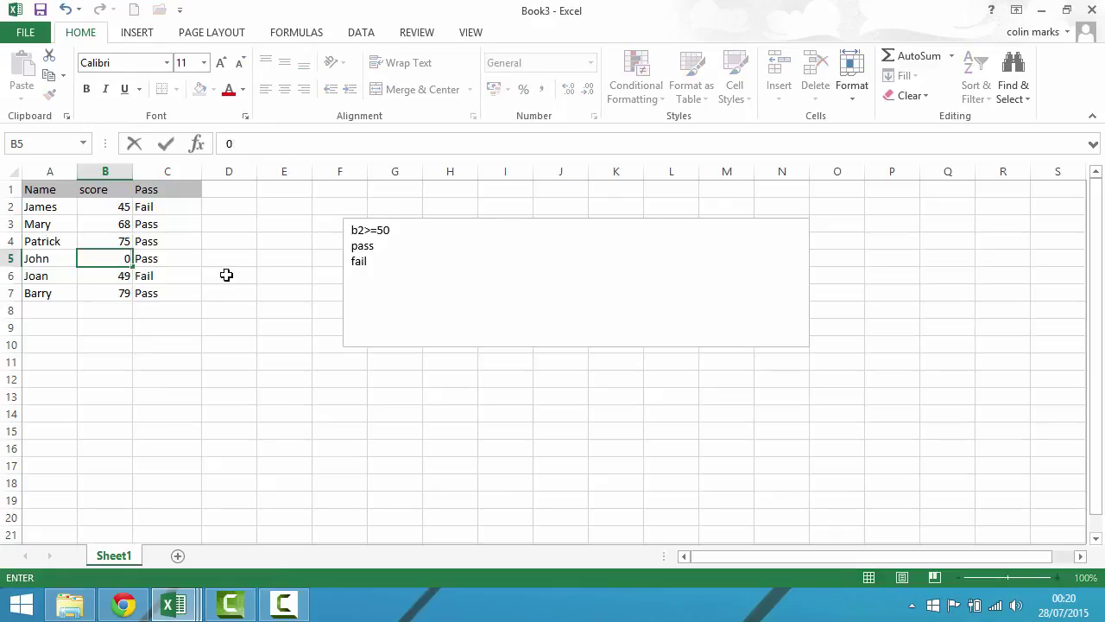
click(226, 273)
click(107, 261)
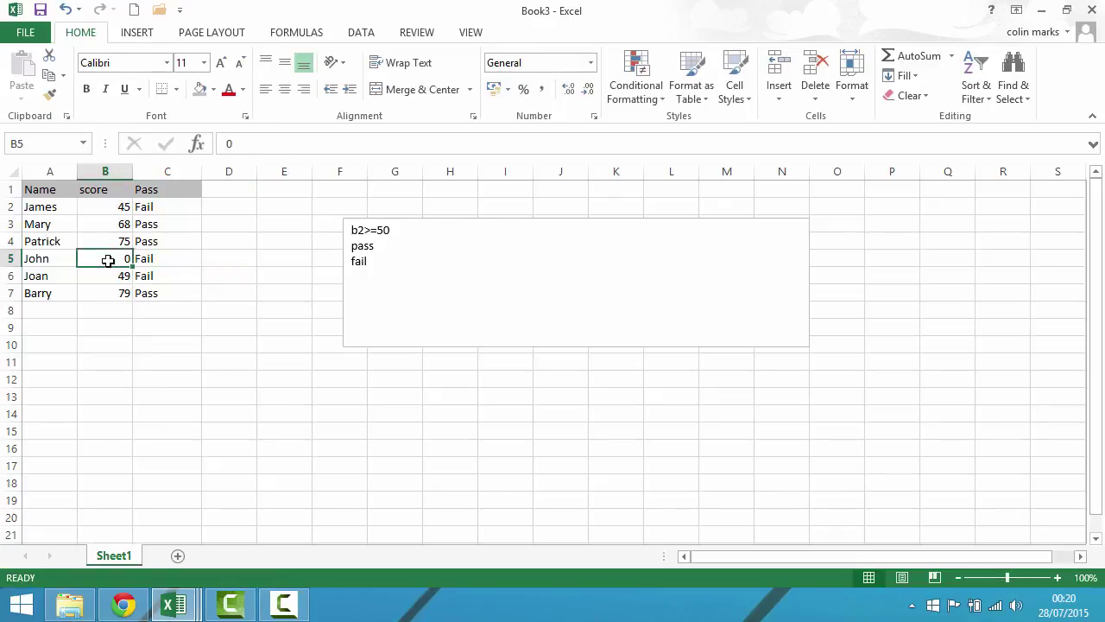
text(49.9)
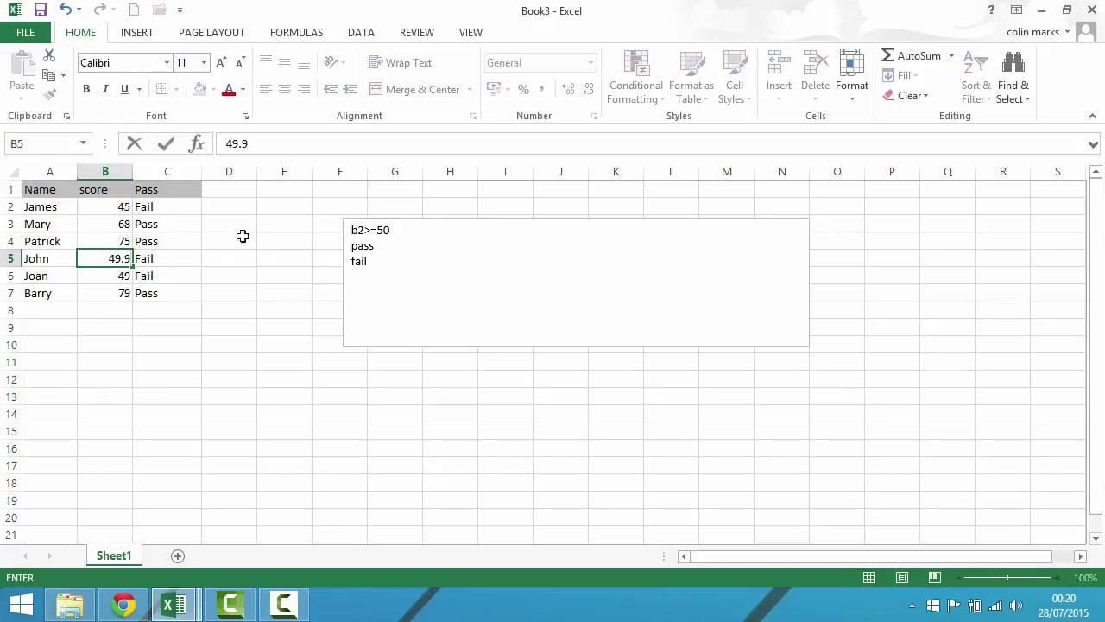
click(237, 276)
Set the score in B5 to 50 to check the formula exactly at the pass mark
click(123, 261)
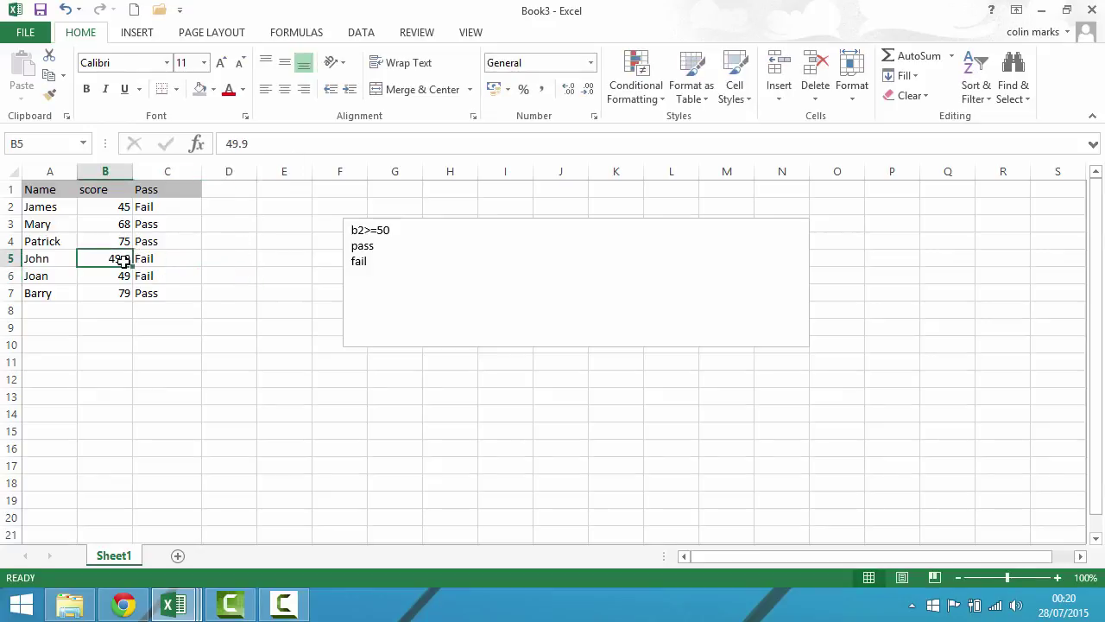
text(50)
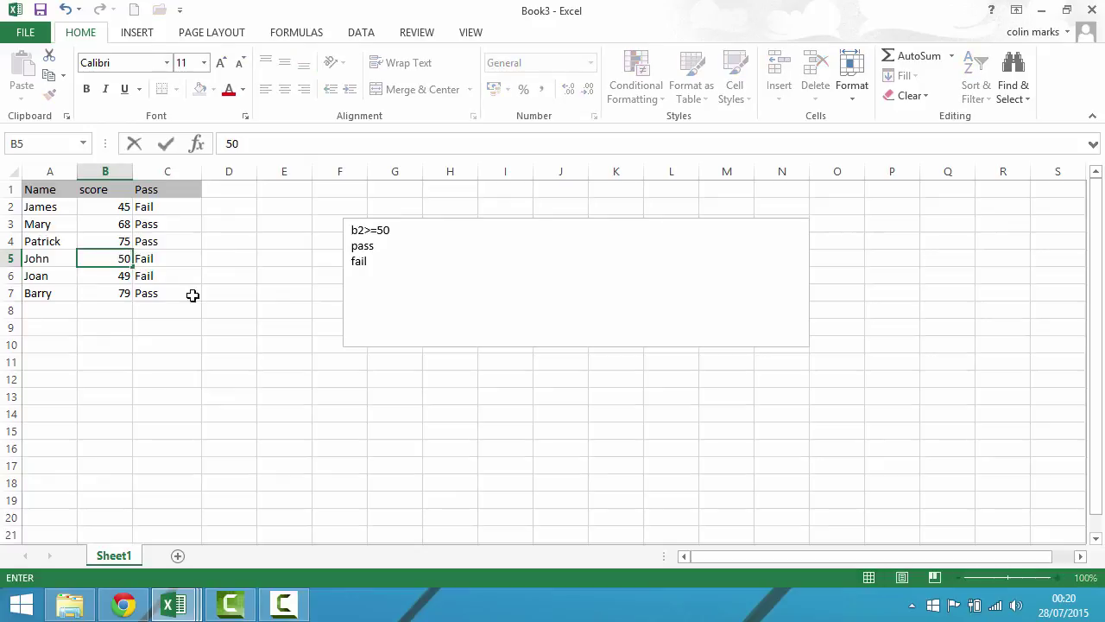
click(220, 310)
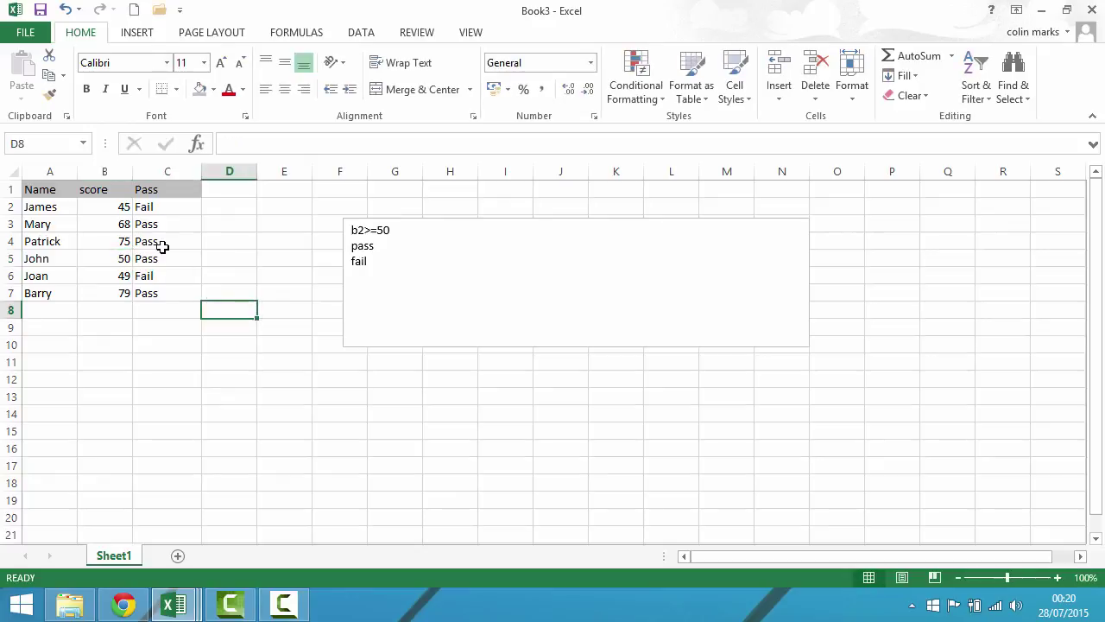
Set the score in B5 to 50.1 to check the formula just above the pass mark
click(119, 261)
text(50)
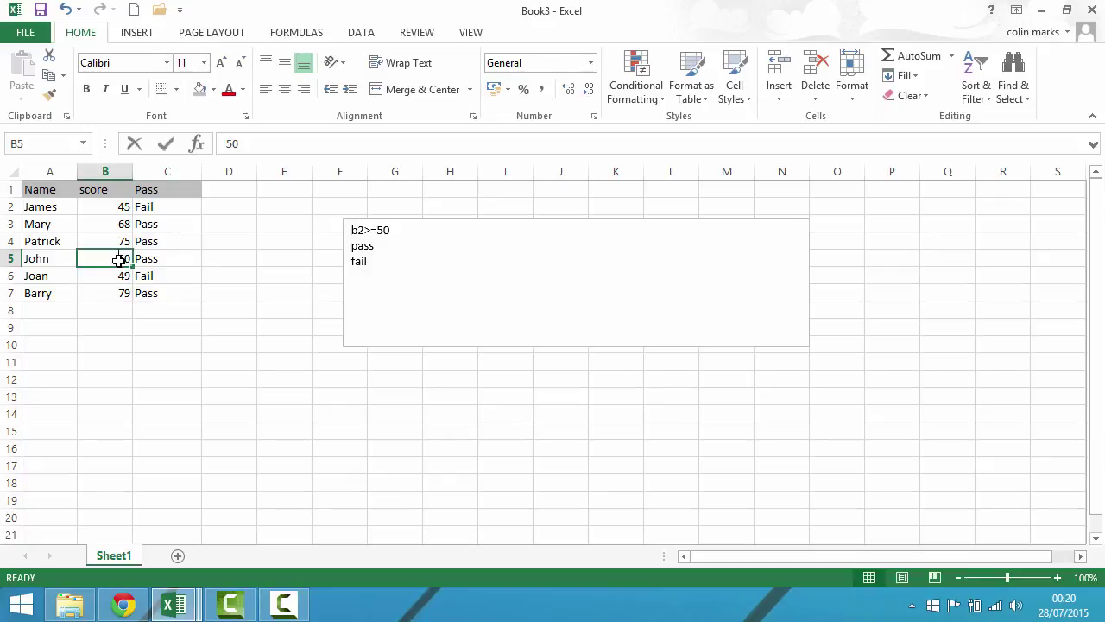
text(.1)
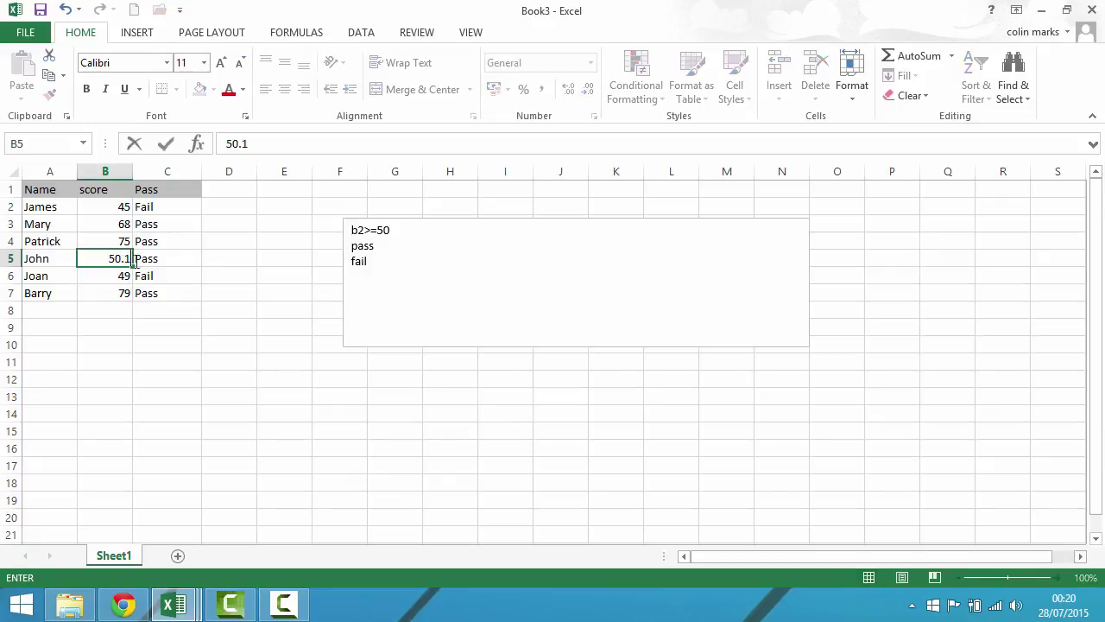
click(239, 309)
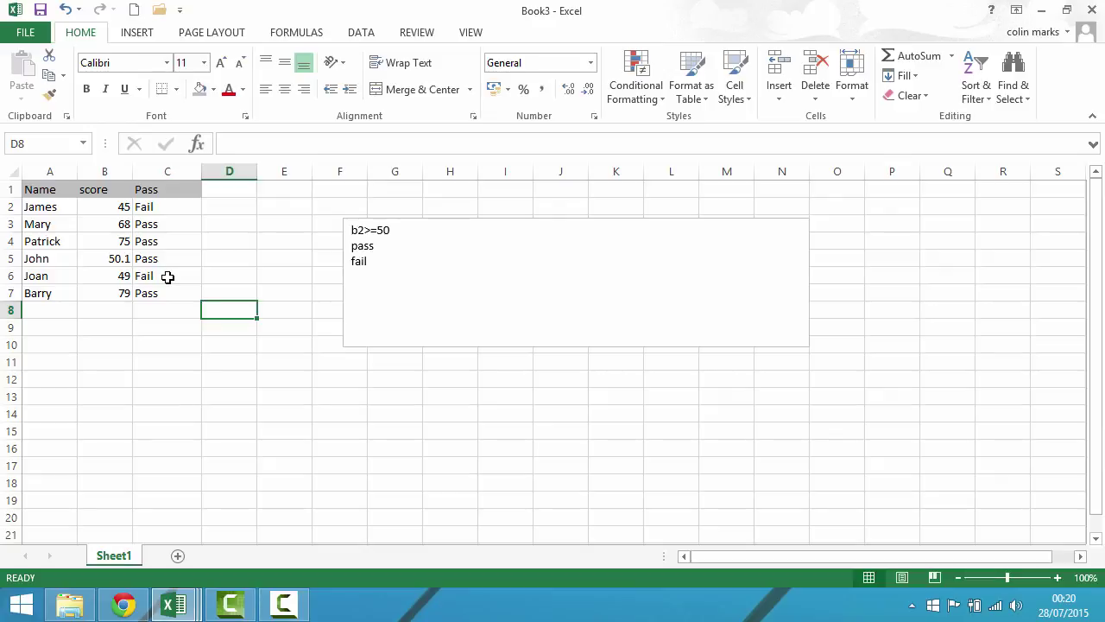
Open the text box for editing with the cursor at the end of the fail line
click(348, 227)
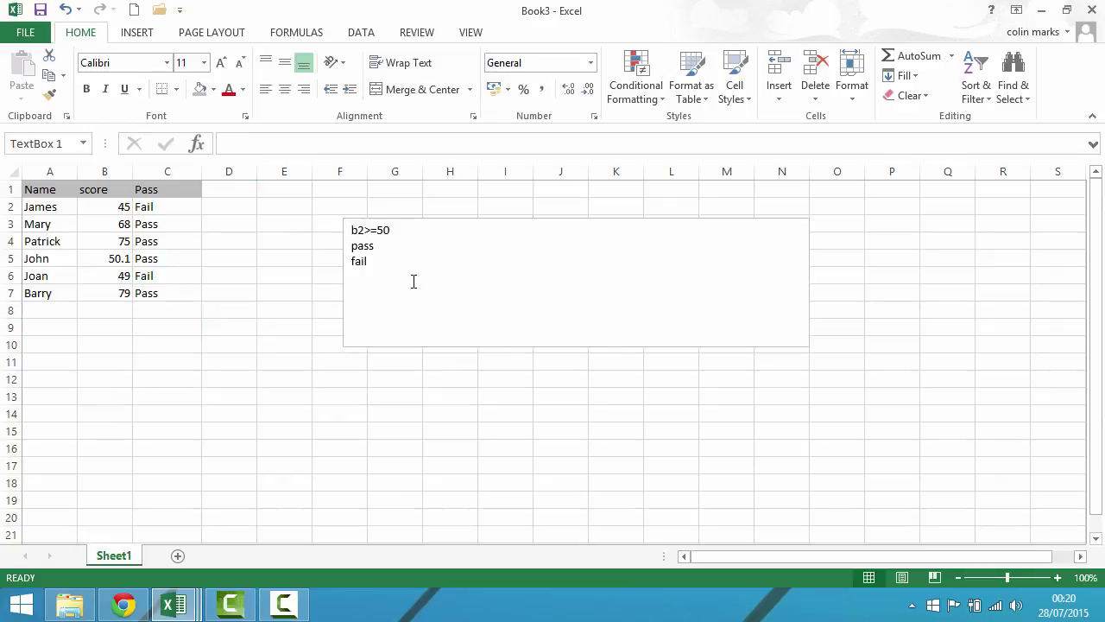
key(ctrl+a)
click(410, 276)
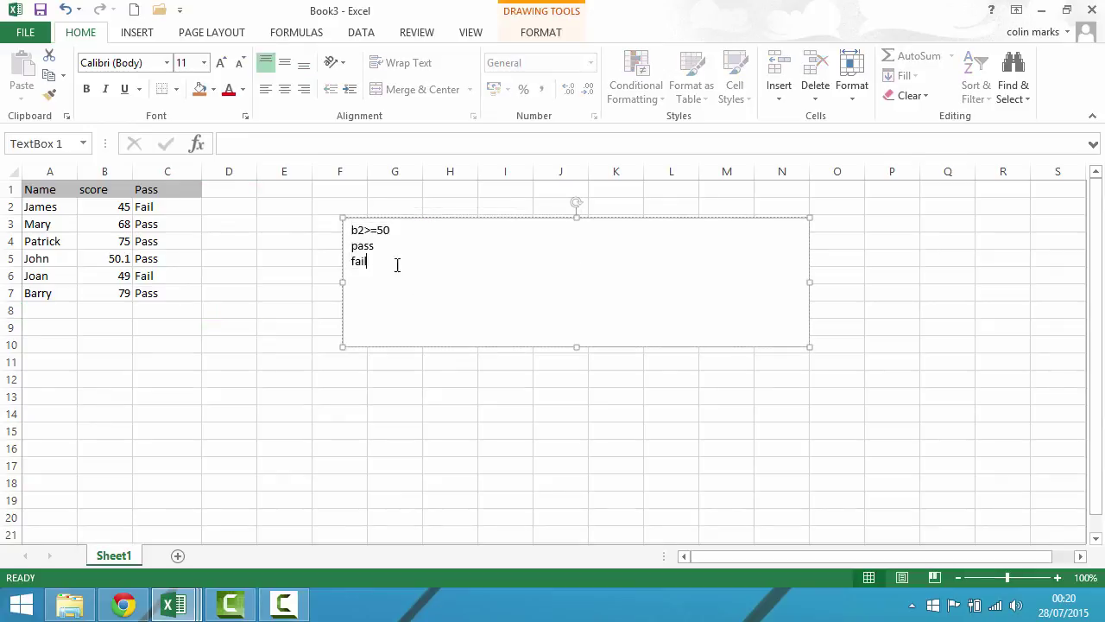